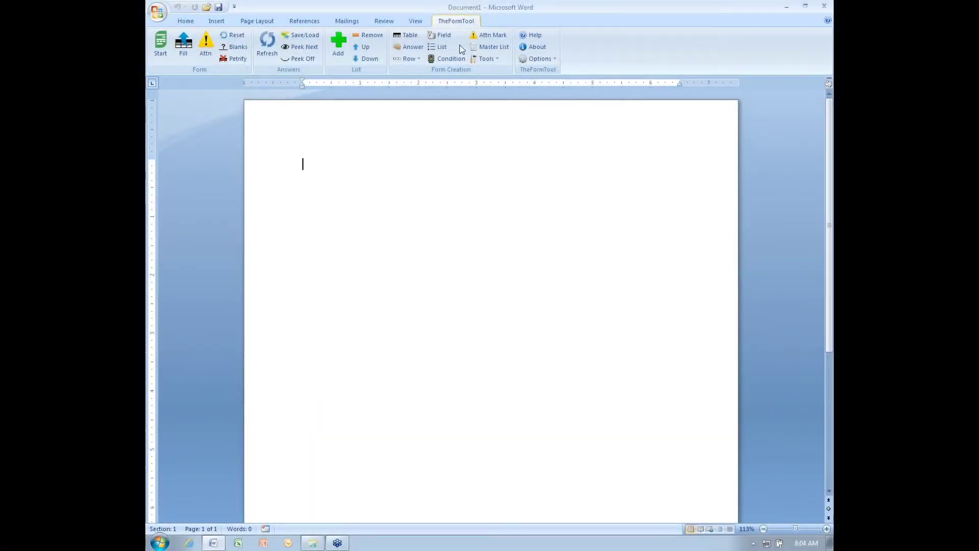
- Look over the entries of the Personnel master list in the master lists manager
click(499, 48)
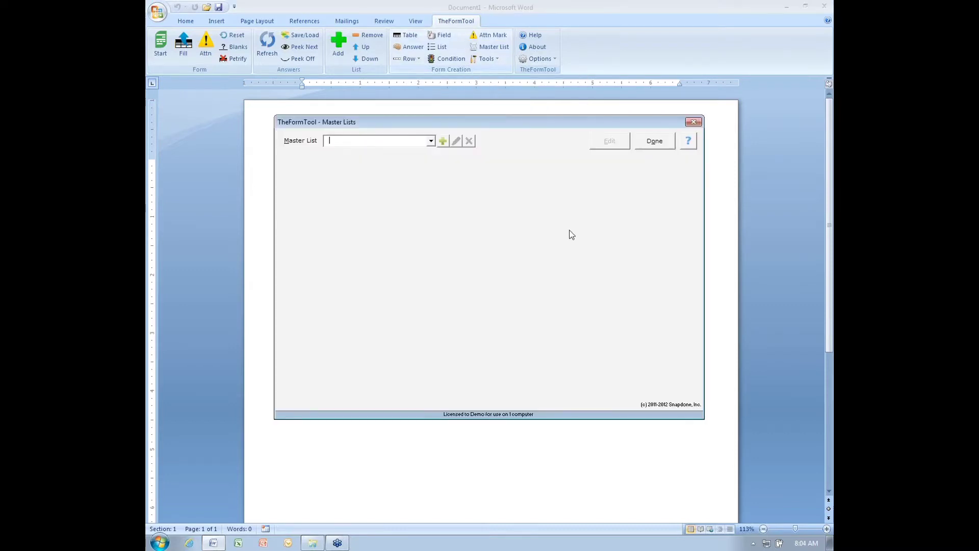
click(410, 141)
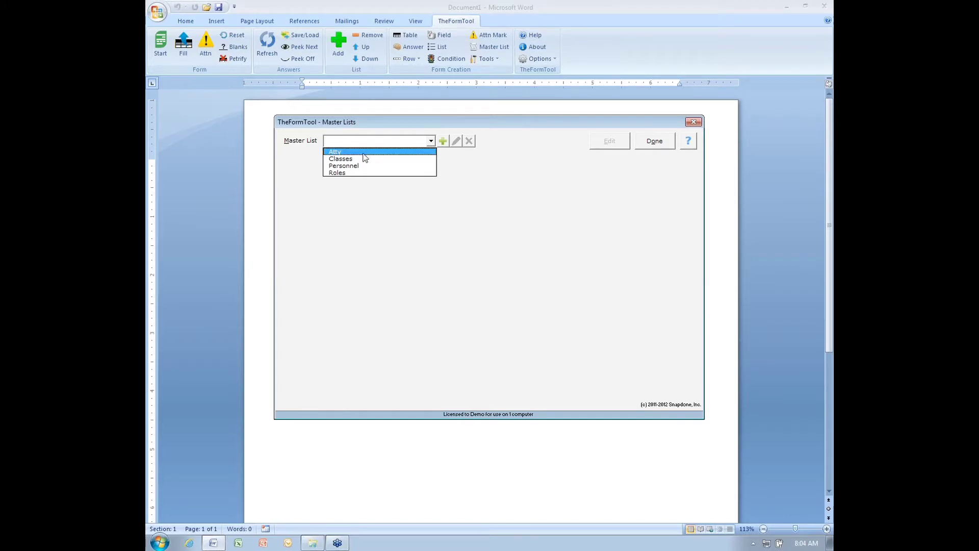
click(356, 166)
click(356, 167)
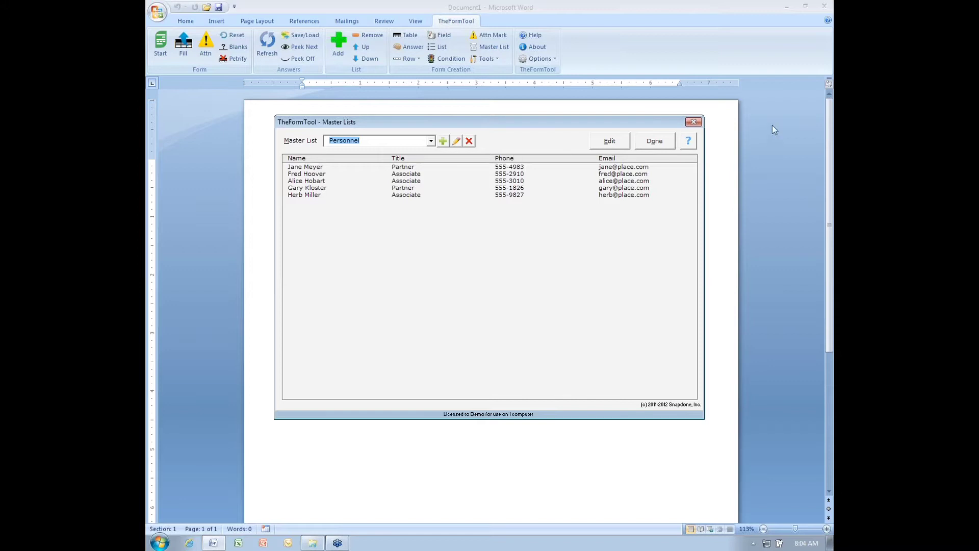
click(692, 123)
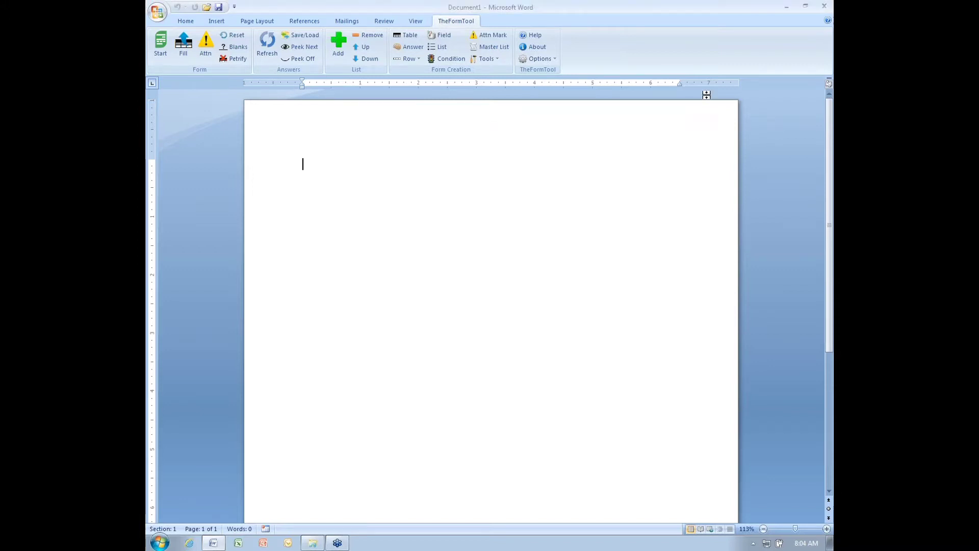
- Create a new document from 01.01 master lists A.dotx and select its attorney signature field
click(789, 7)
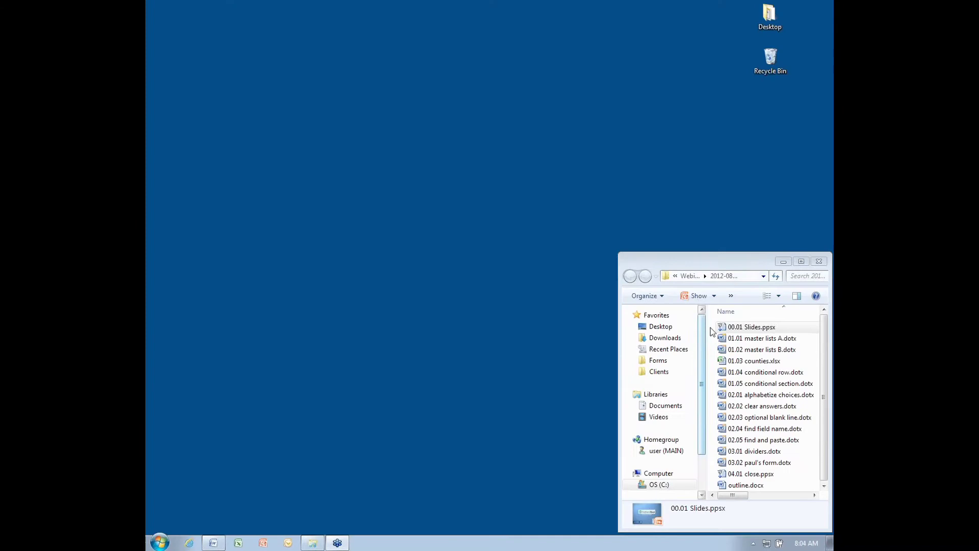
click(773, 338)
double_click(773, 338)
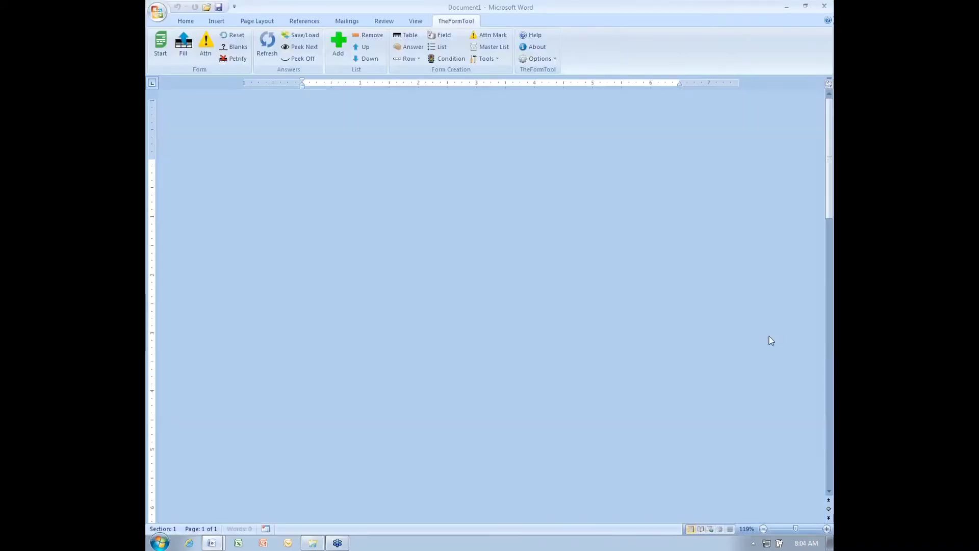
scroll(574, 279, down, 3)
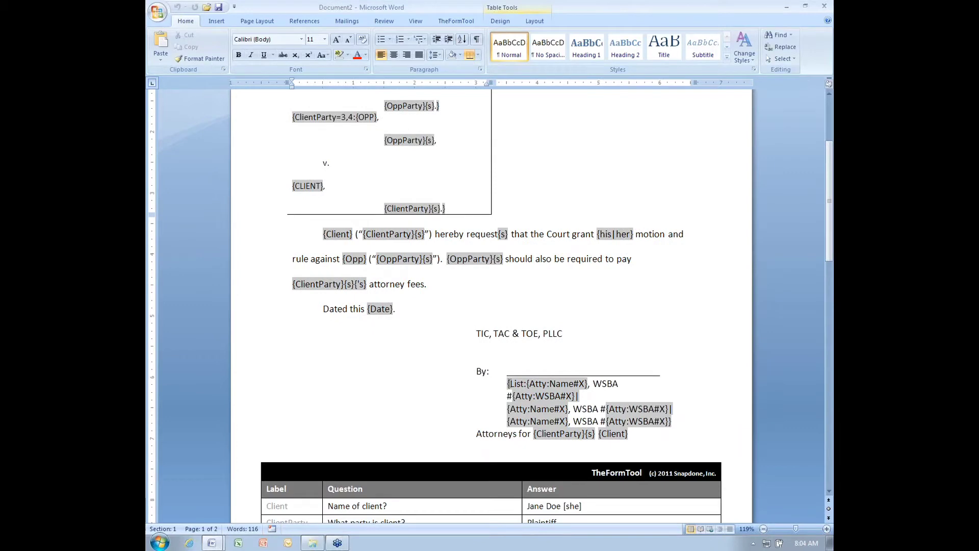
drag(508, 383, 680, 427)
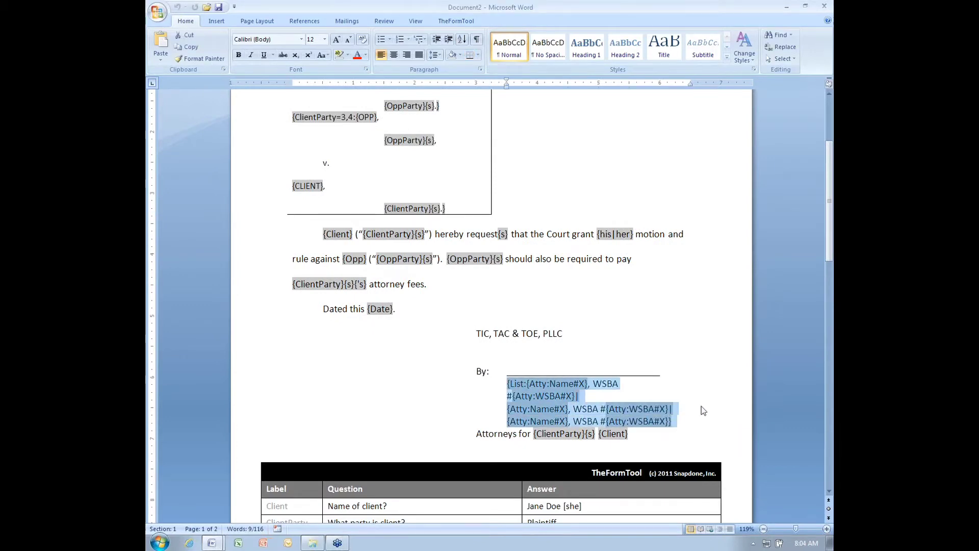
- Fill the Atty answer with two signing attorneys chosen from the Personnel list
scroll(702, 408, down, 4)
scroll(701, 410, down, 7)
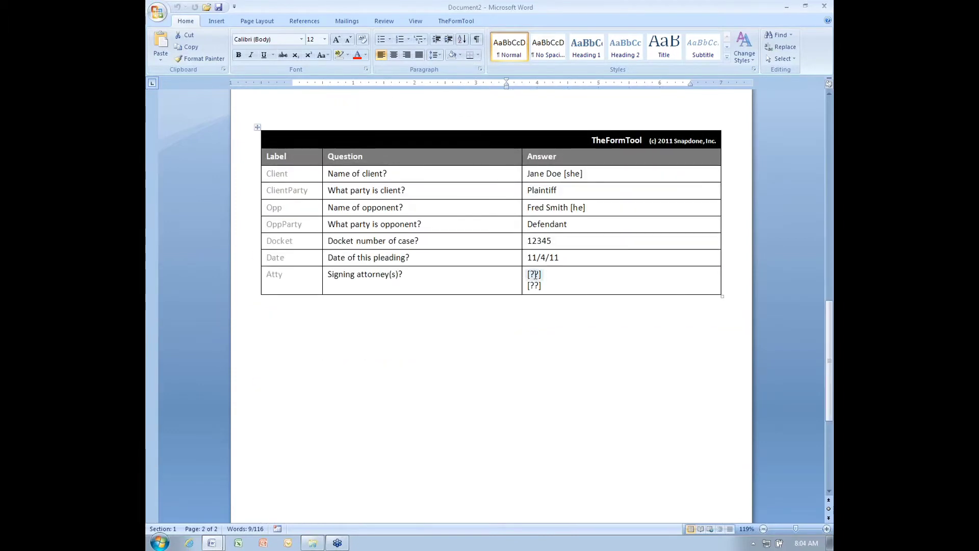
click(535, 275)
click(548, 275)
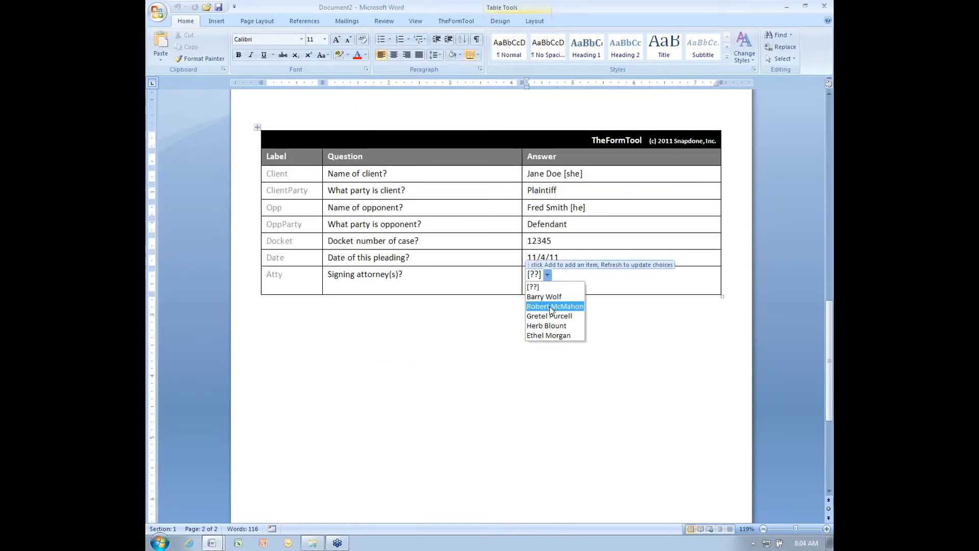
click(552, 316)
click(534, 285)
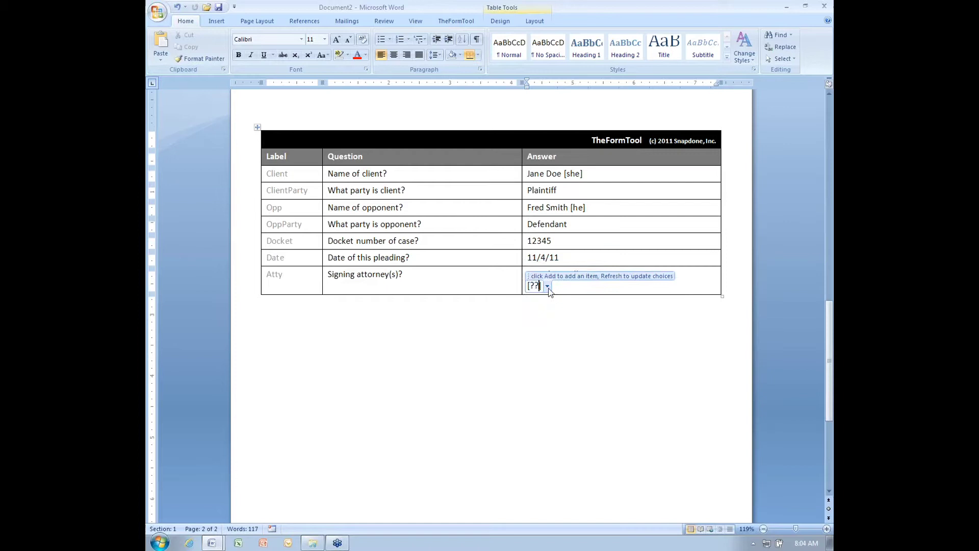
click(547, 286)
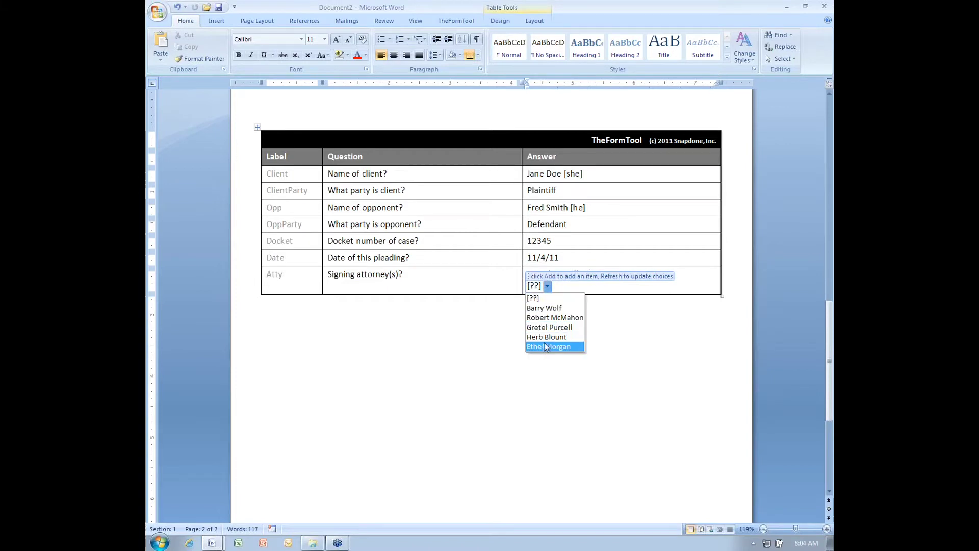
click(559, 310)
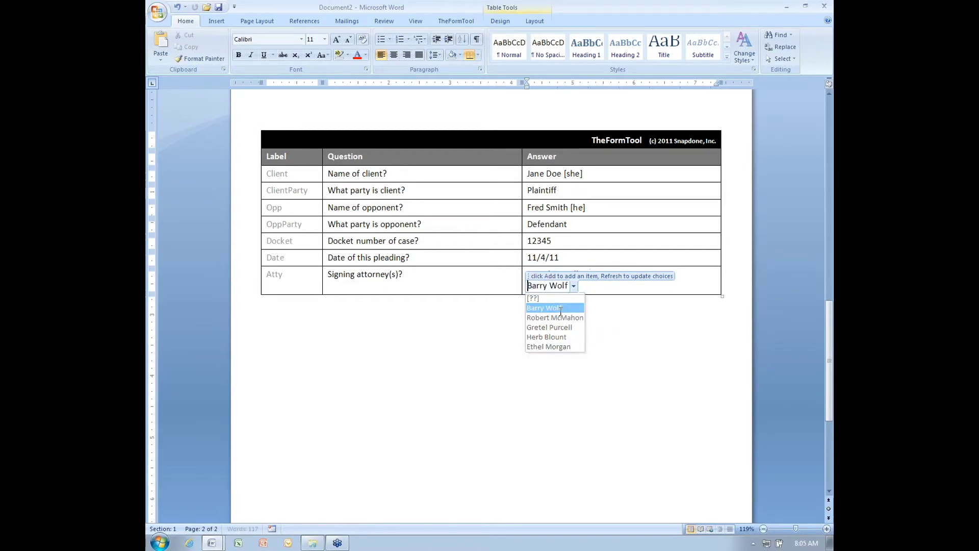
click(462, 276)
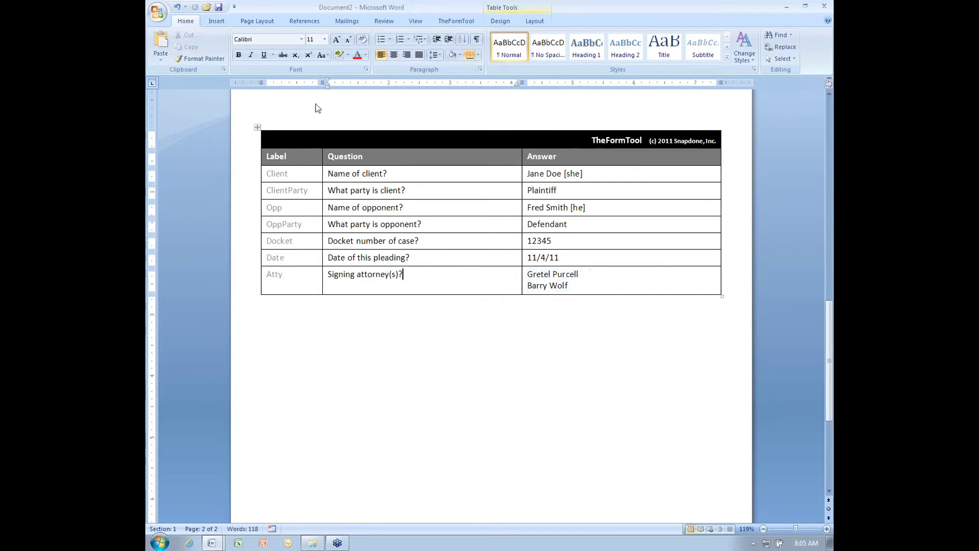
- Fill the pleading and check both attorney signature lines with their WSBA numbers
click(459, 21)
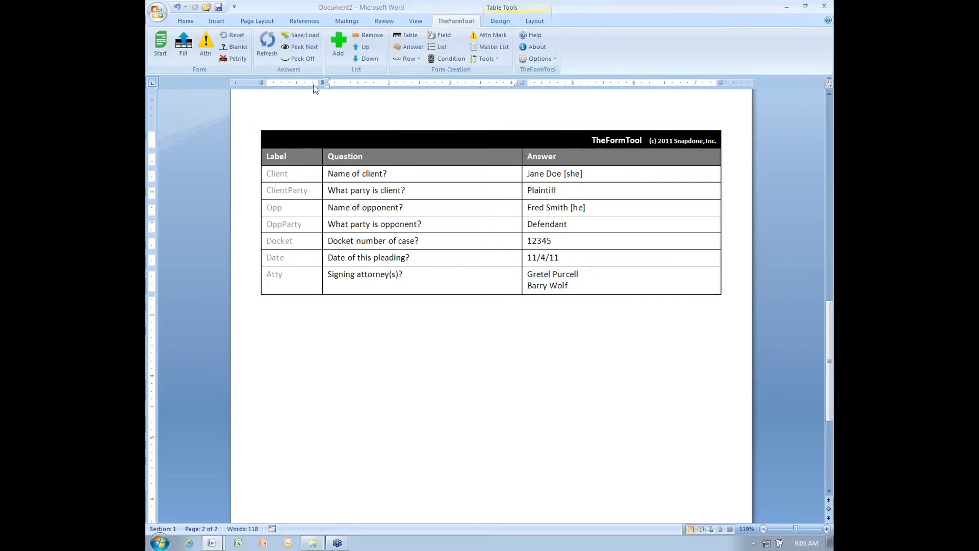
click(183, 45)
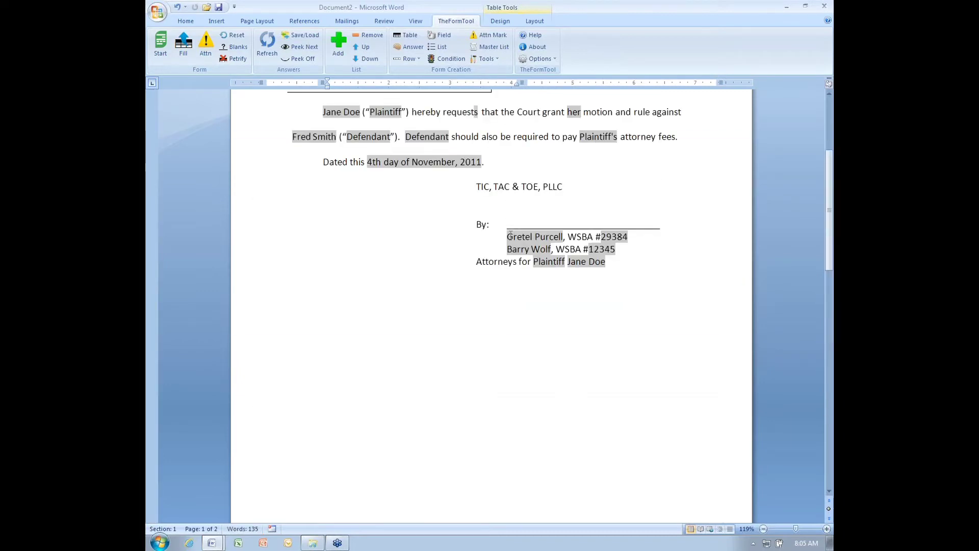
drag(510, 234, 644, 250)
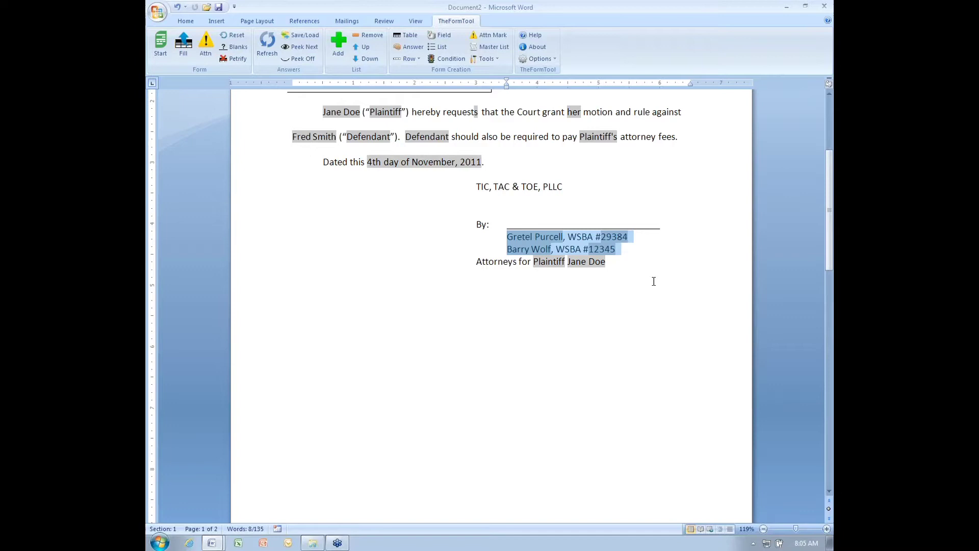
click(609, 196)
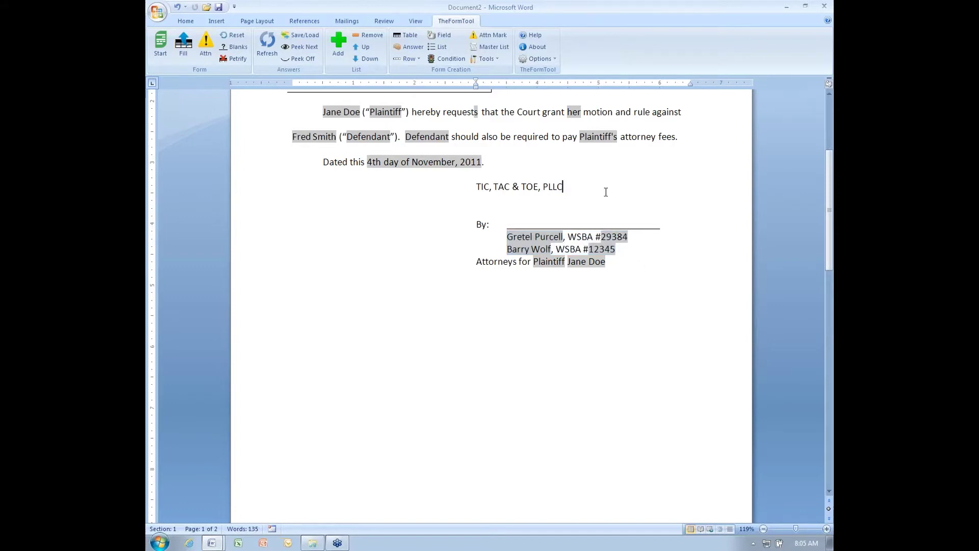
click(824, 7)
click(494, 300)
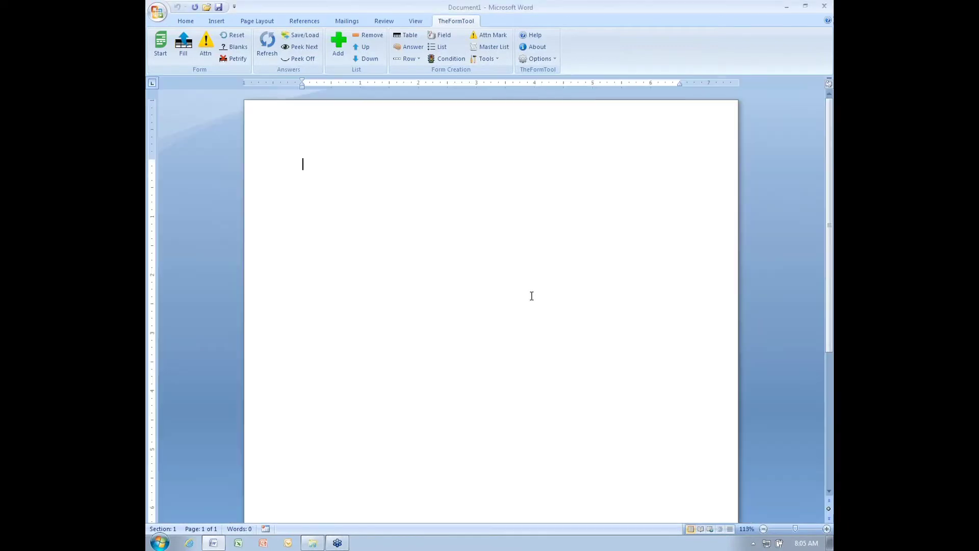
click(787, 6)
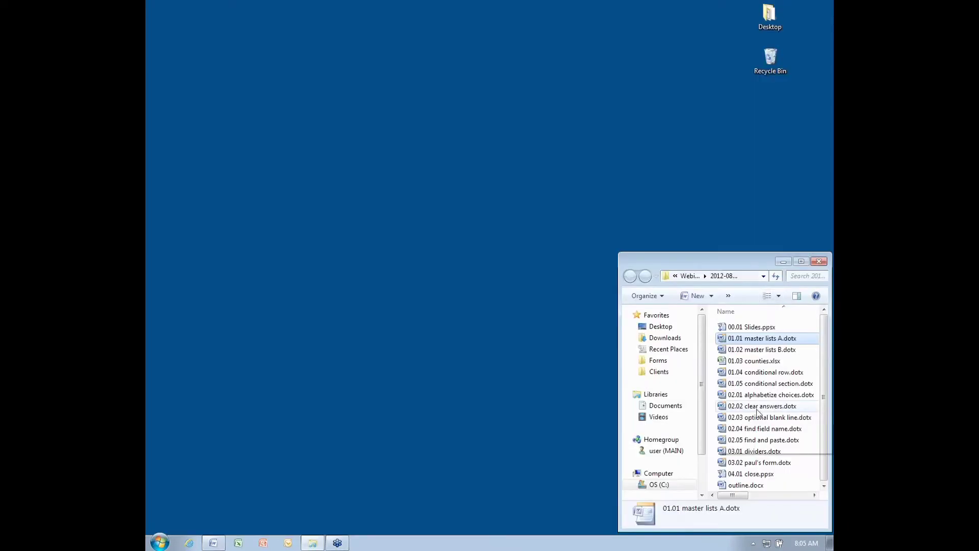
double_click(772, 350)
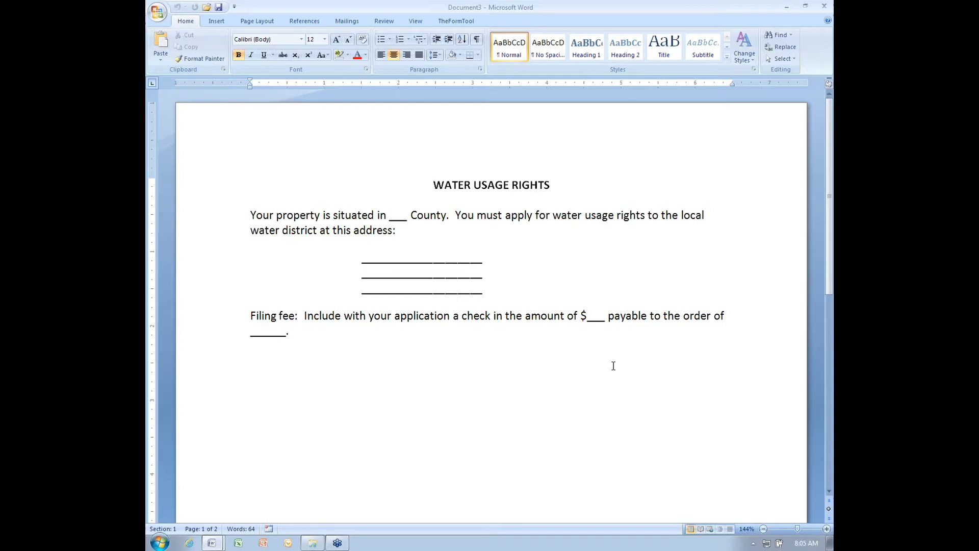
scroll(613, 366, down, 12)
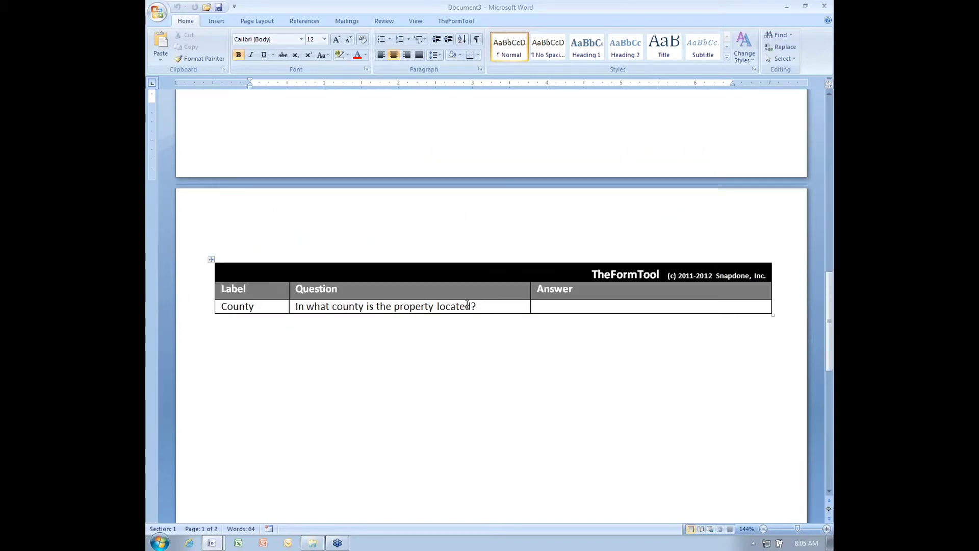
drag(491, 305, 297, 308)
scroll(503, 324, up, 15)
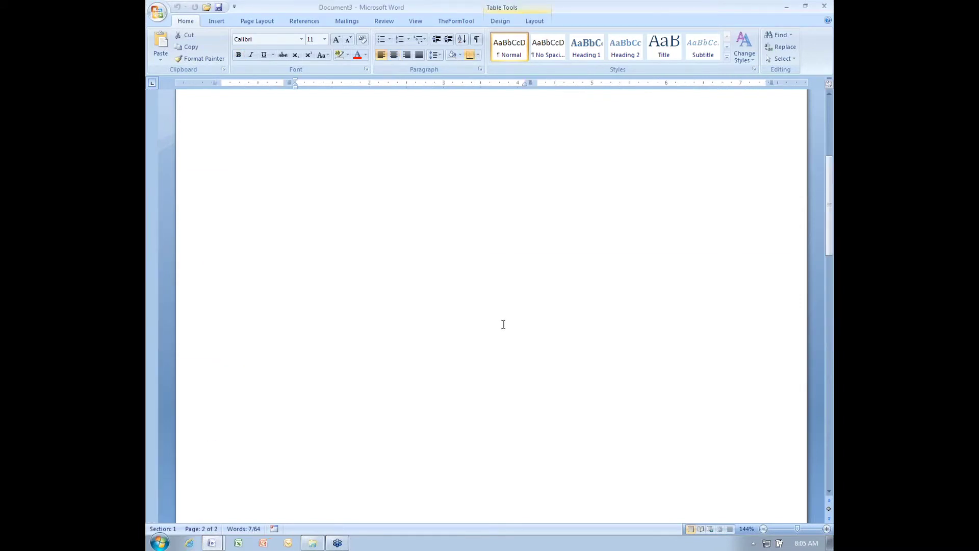
drag(392, 215, 411, 217)
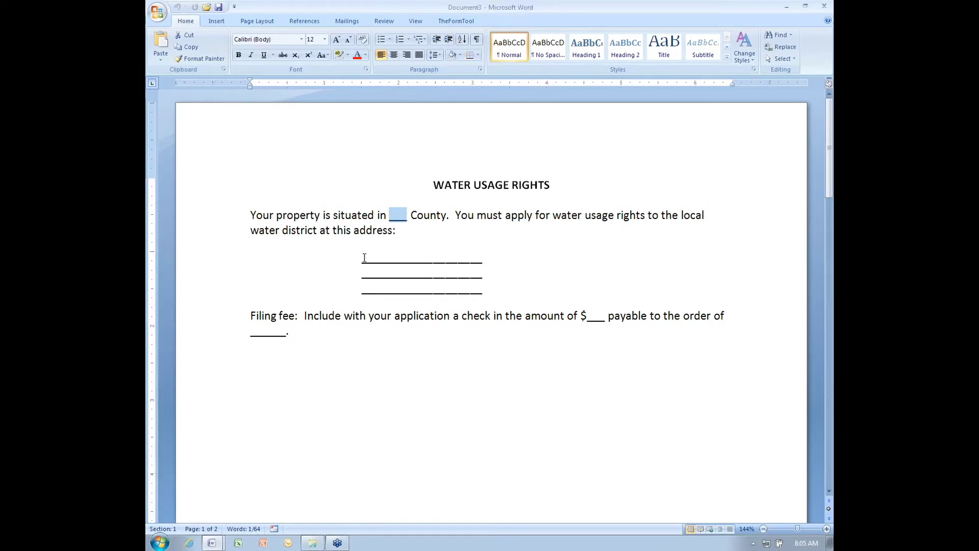
drag(362, 257, 483, 257)
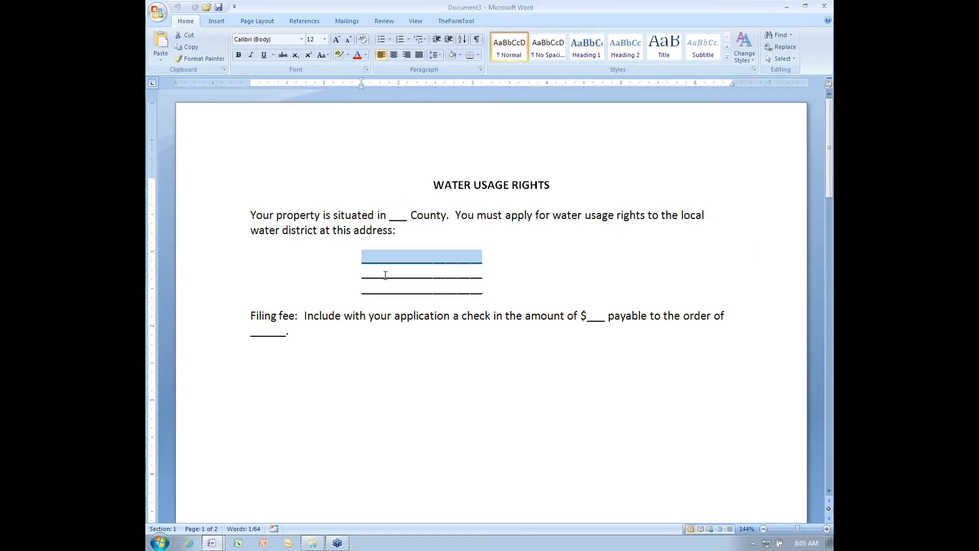
drag(369, 274, 473, 295)
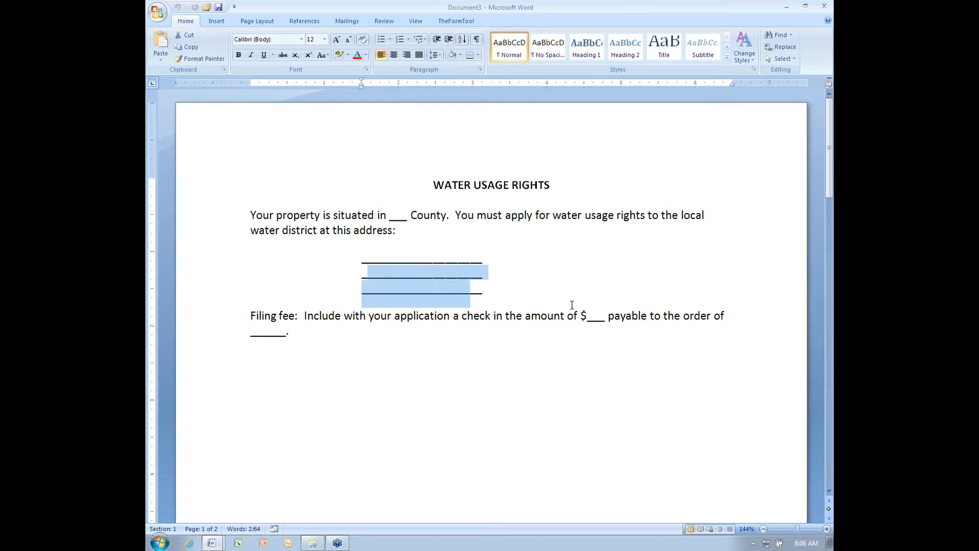
drag(587, 315, 603, 317)
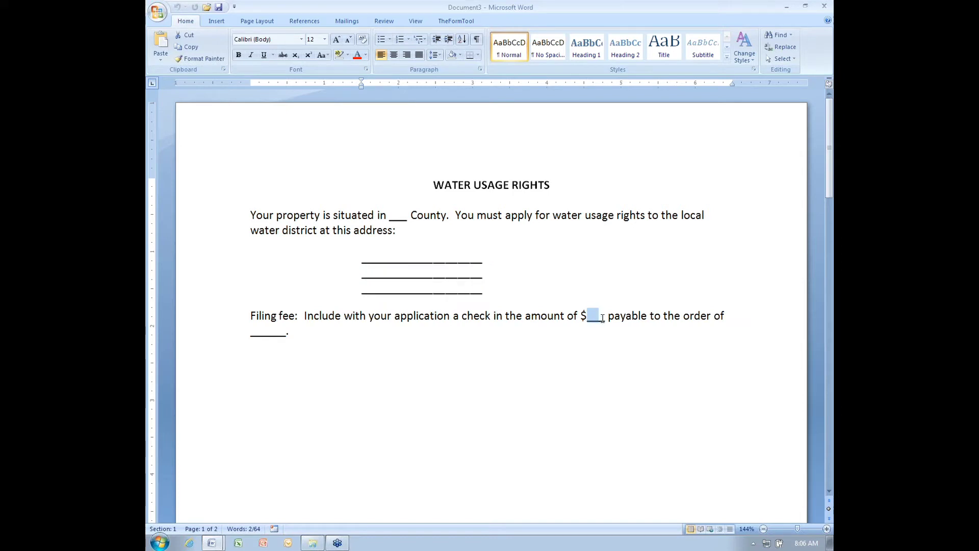
drag(250, 331, 286, 331)
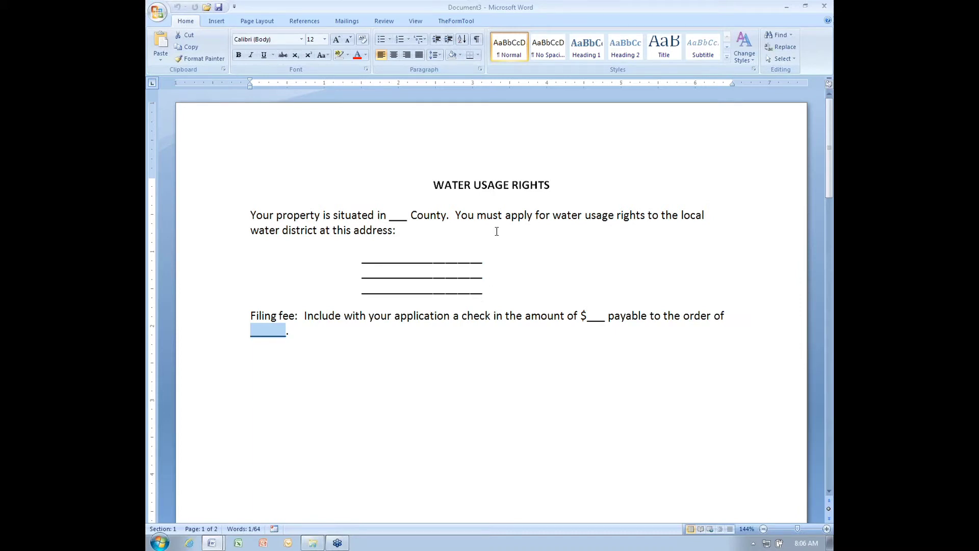
- Open TheFormTool's master lists manager and review the existing master lists
click(457, 21)
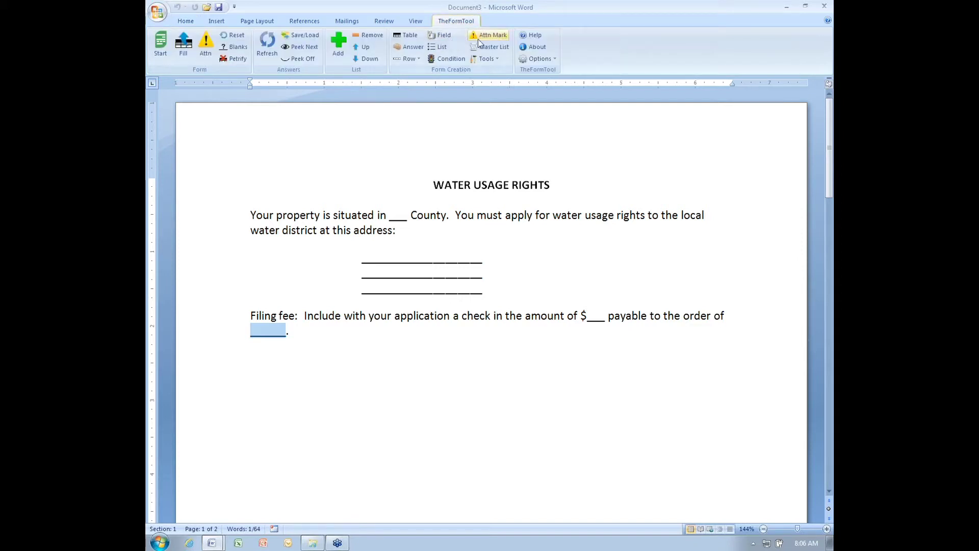
click(495, 46)
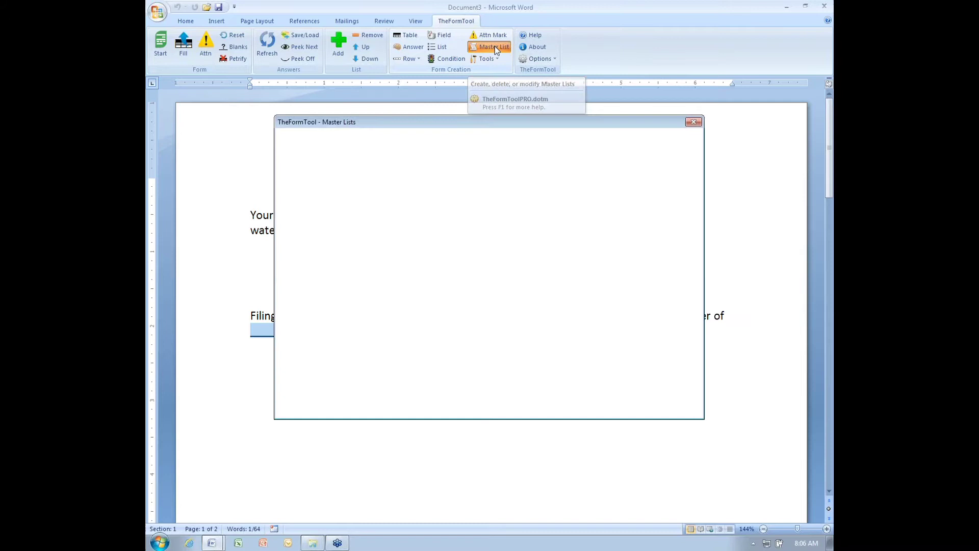
click(431, 141)
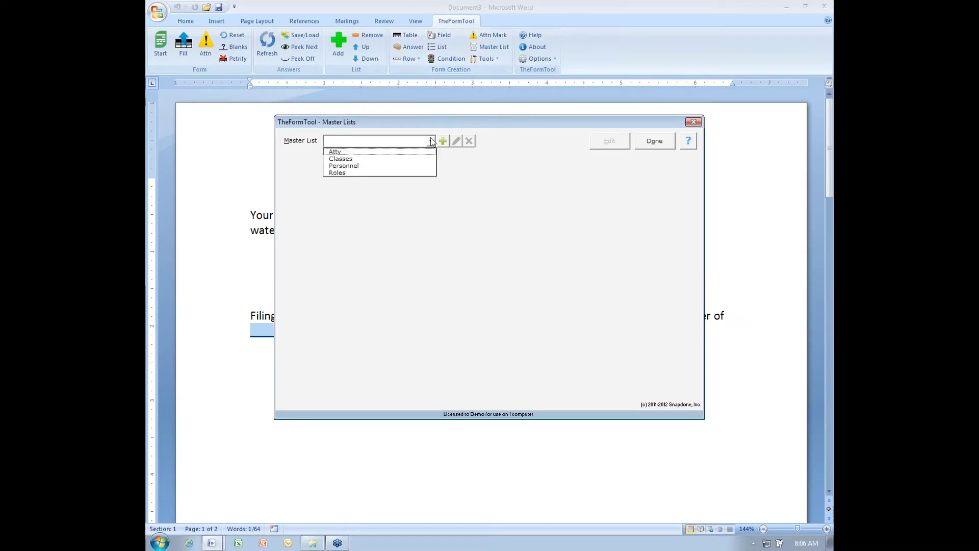
click(431, 140)
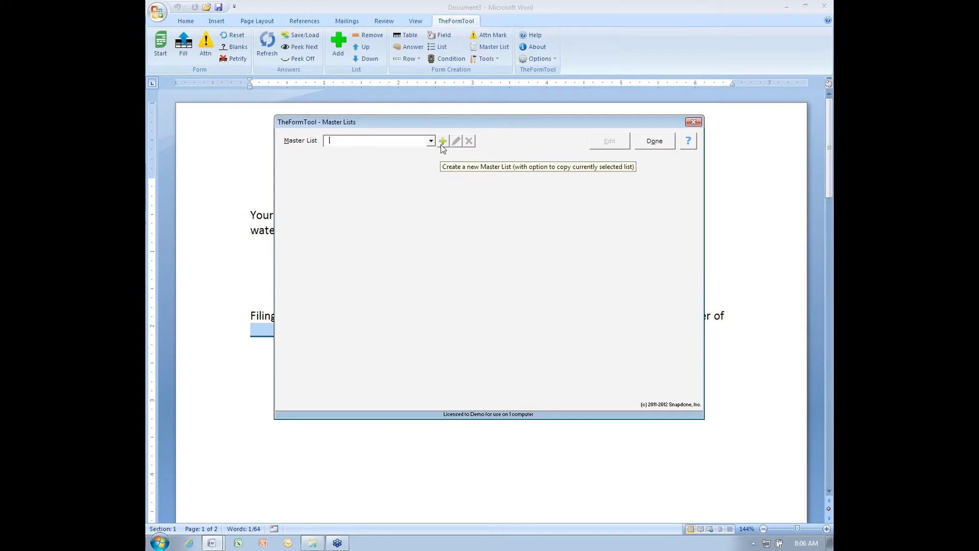
- Create a new master list named 'WaterDistrict' with 3 columns
click(442, 143)
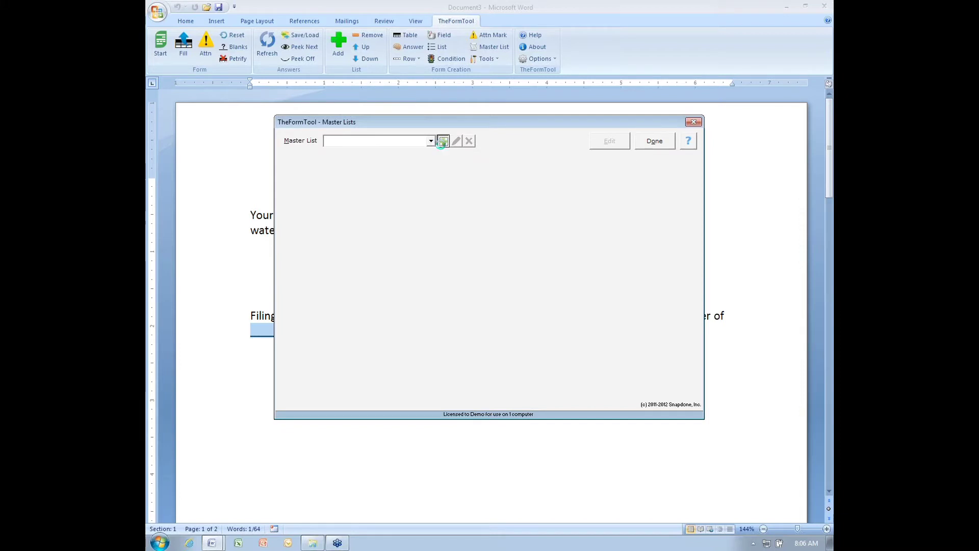
text(W)
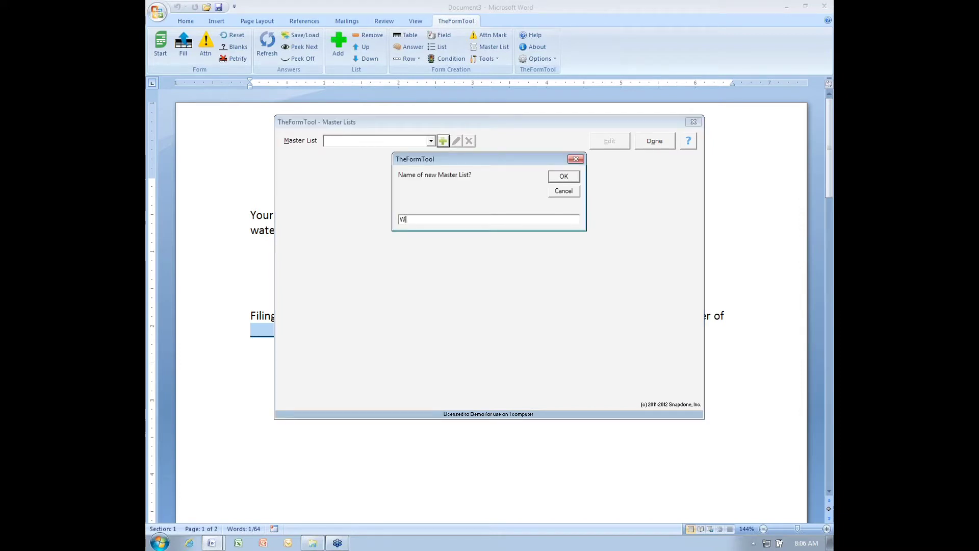
text(aterDistricts)
click(568, 180)
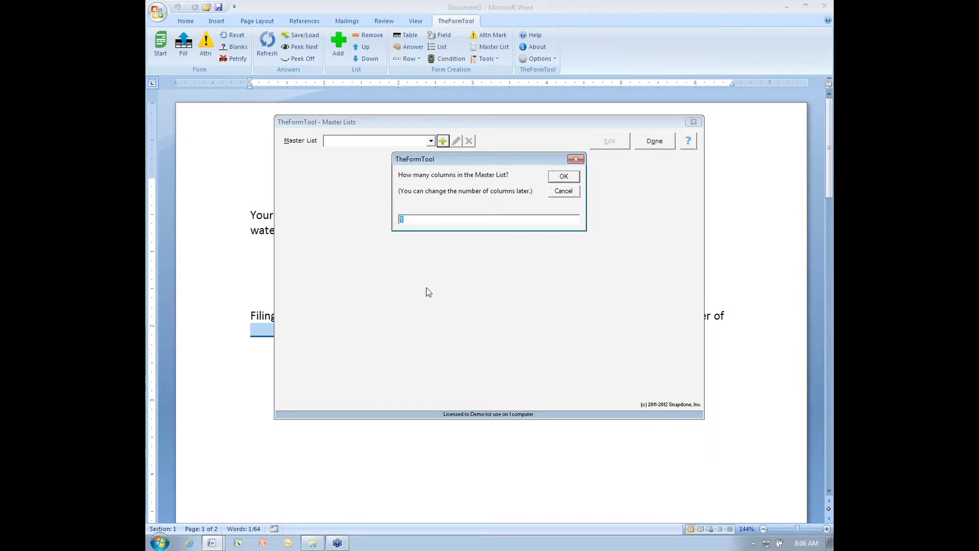
text(3)
click(569, 176)
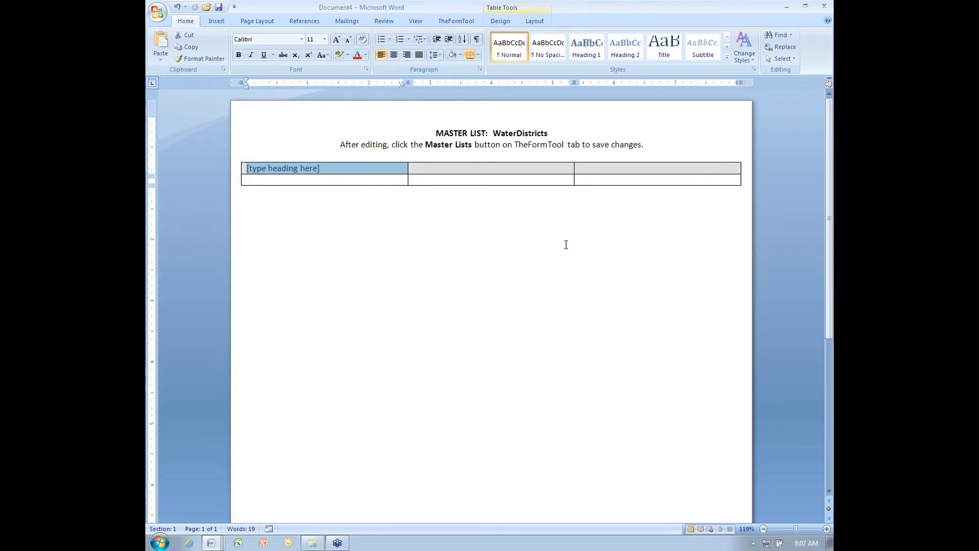
- Enter the headings County, District Name and Address across the table's first row
text(County)
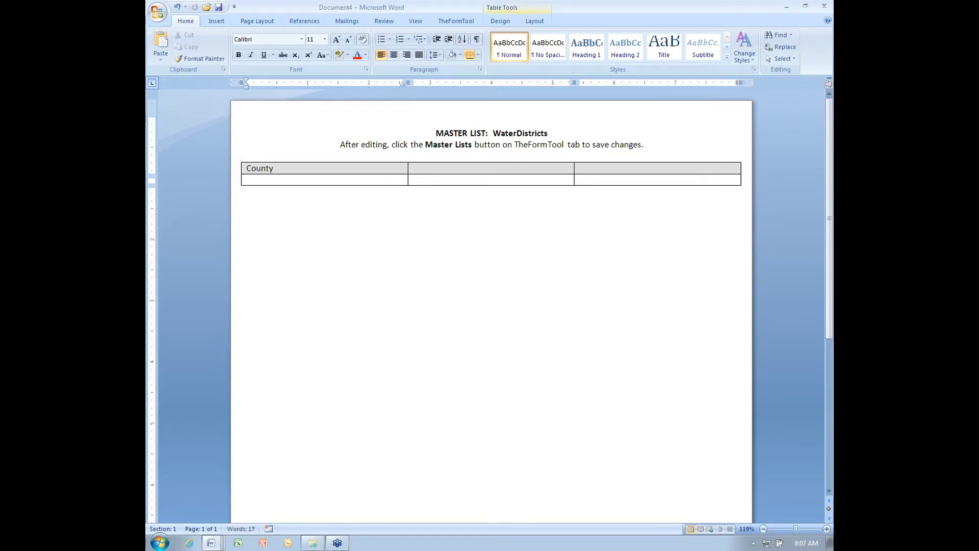
key(Tab)
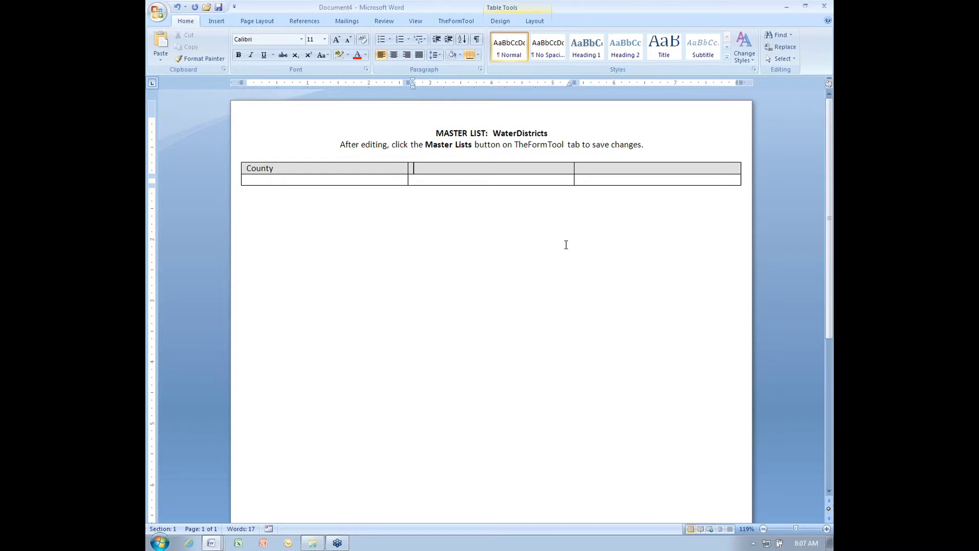
text(Dist)
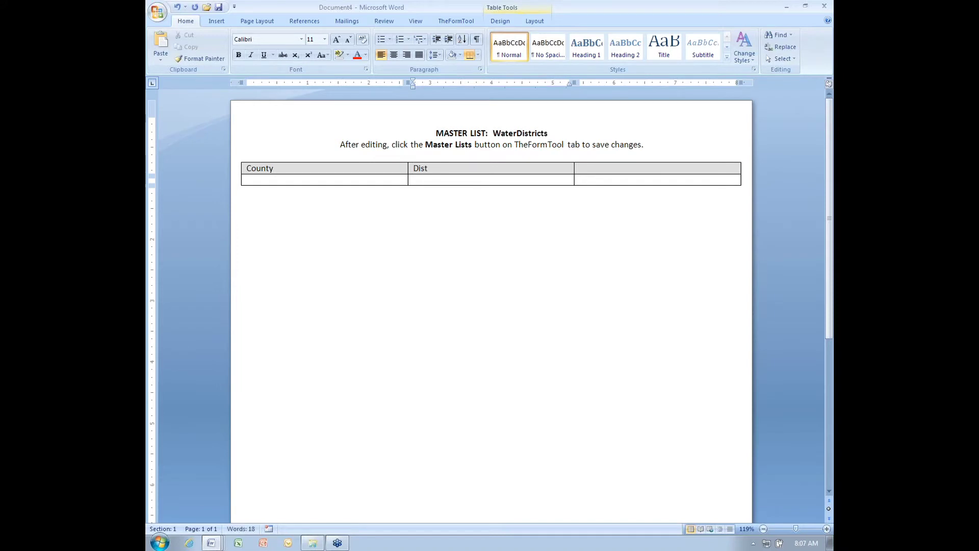
text(rict Name)
key(Tab)
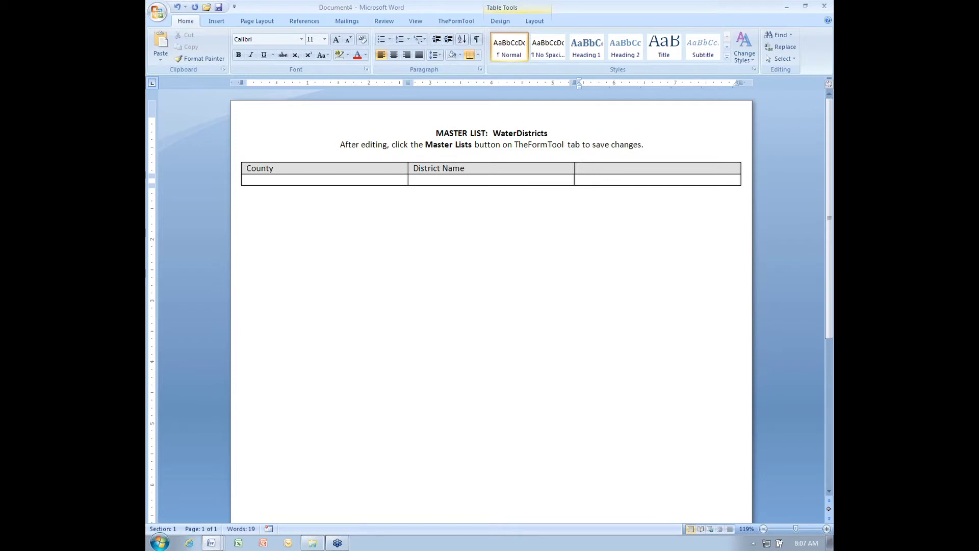
text(Address)
- Show the Table Tools Layout commands and read the tips at the page bottom
click(541, 24)
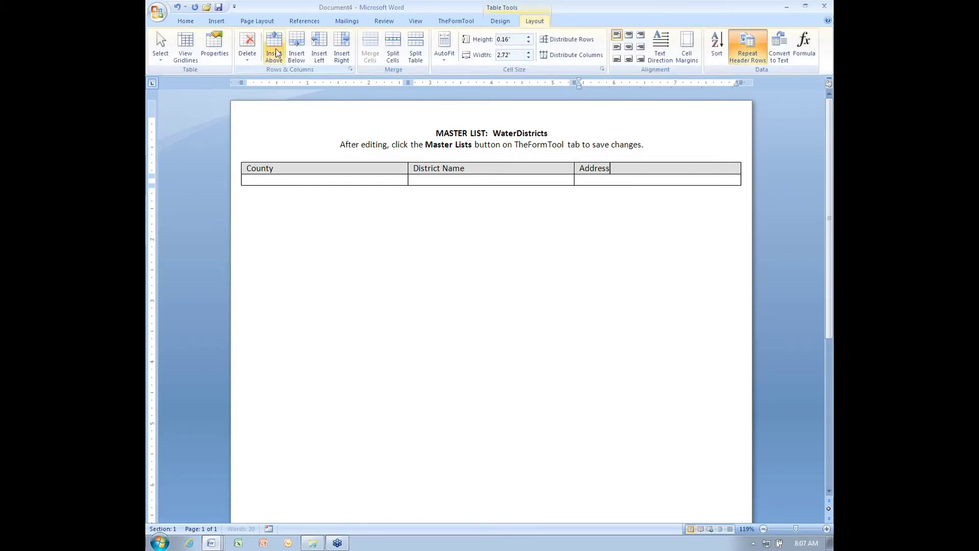
scroll(469, 260, down, 4)
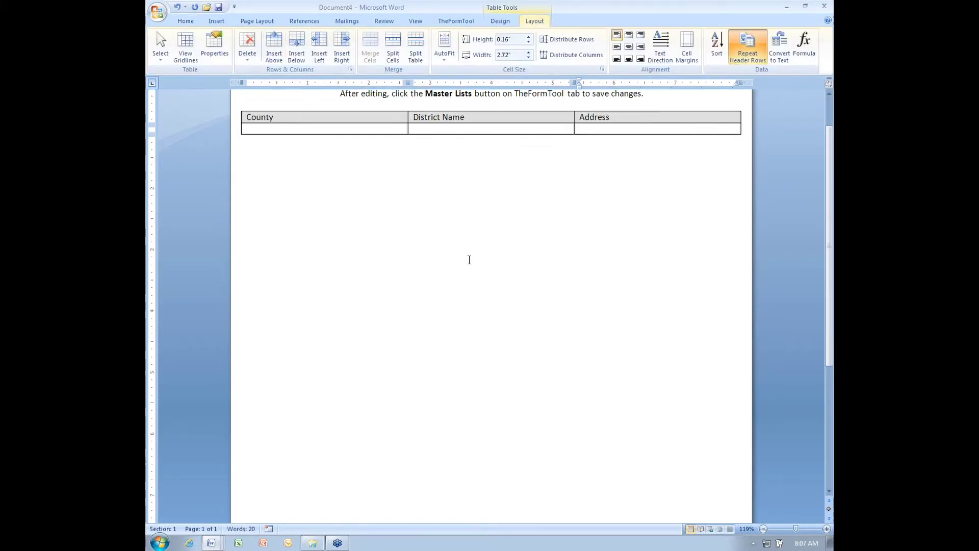
scroll(469, 260, down, 2)
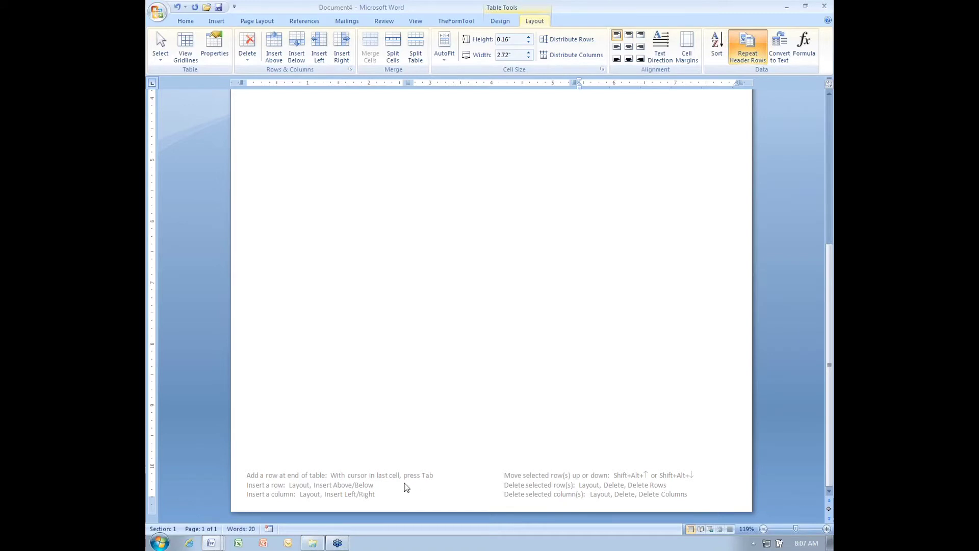
scroll(431, 459, up, 10)
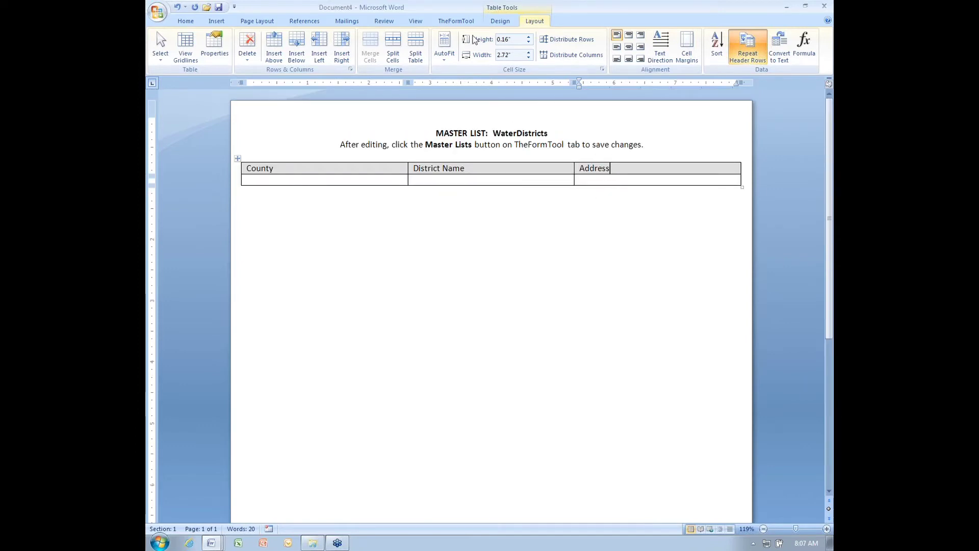
- Insert a column right of Address and head it 'Filing Fee'
click(346, 55)
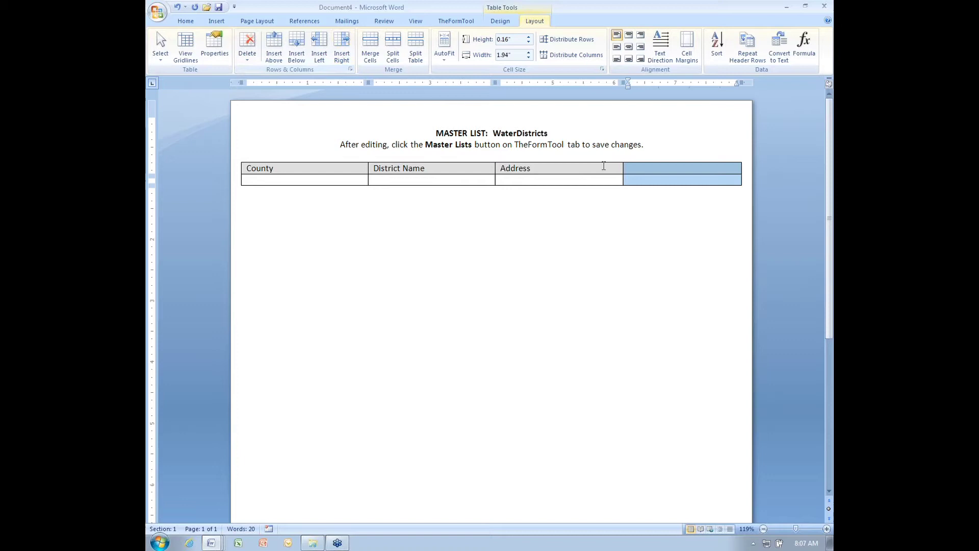
click(647, 167)
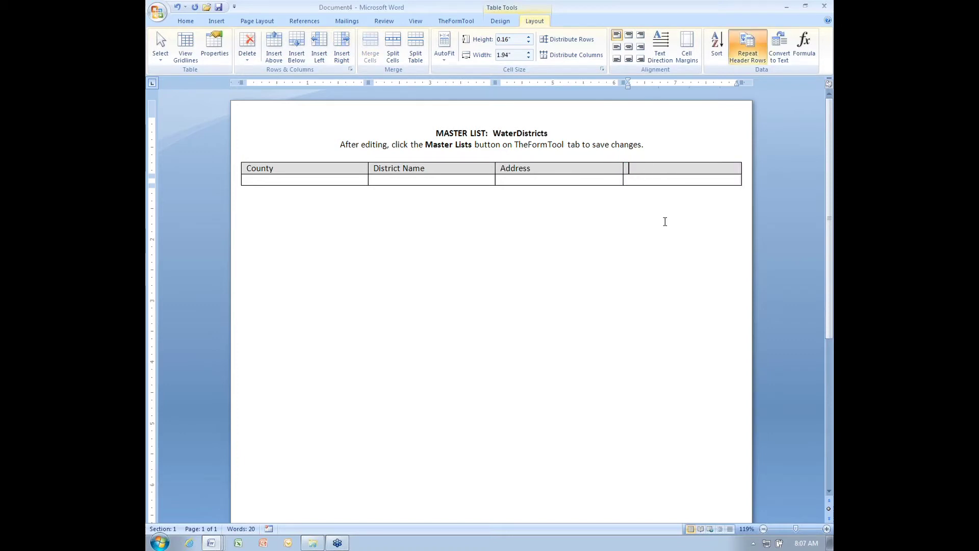
text(Filing Fee)
key(Tab)
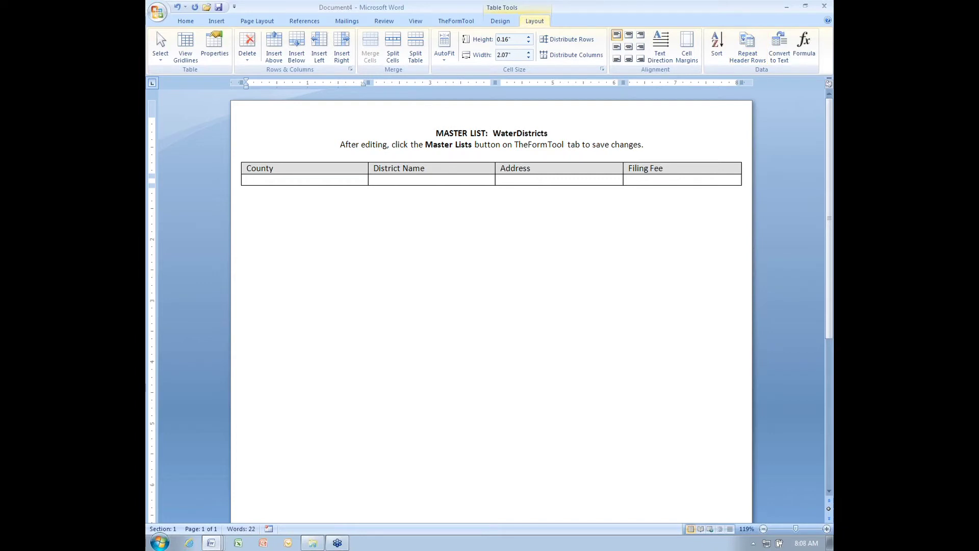
- Add row King, 'Water District No. 6', address 111 Main / Suite 17 / Seattle, WA 98101
text(King)
key(Tab)
text(Wate)
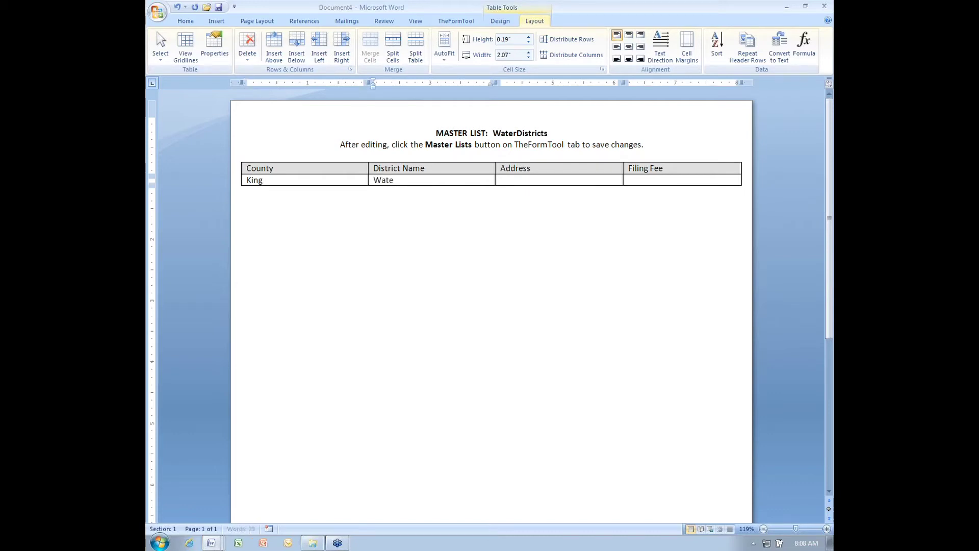
text(r District No. 6)
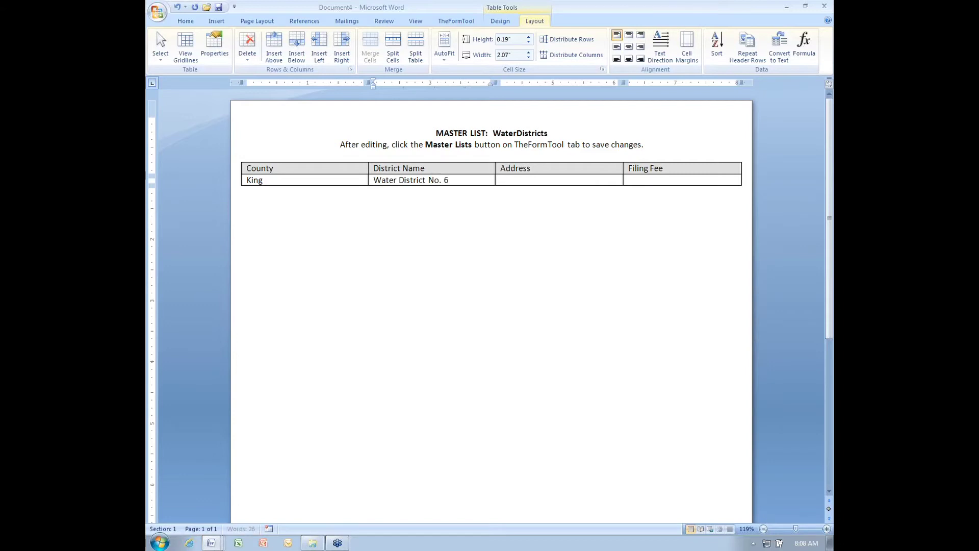
key(Tab)
text(111 Main)
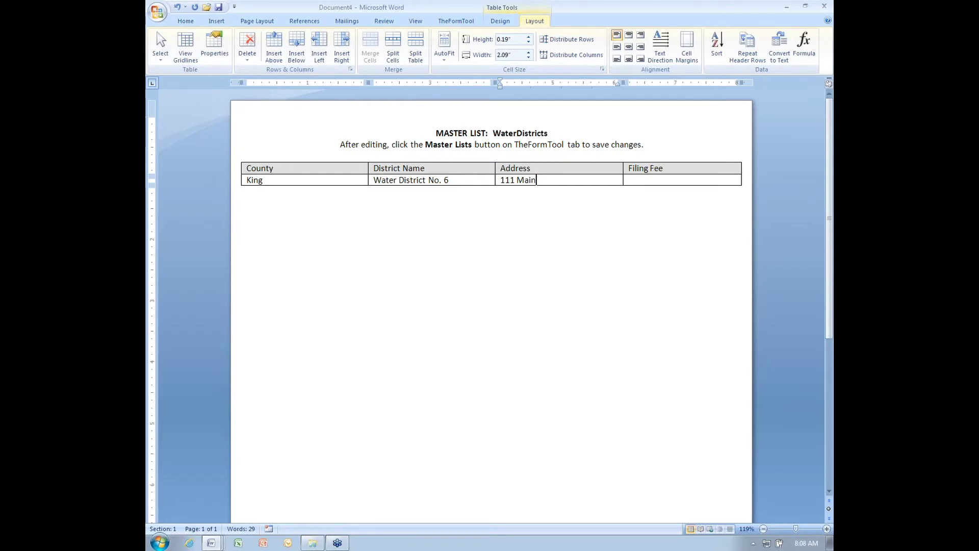
key(Return)
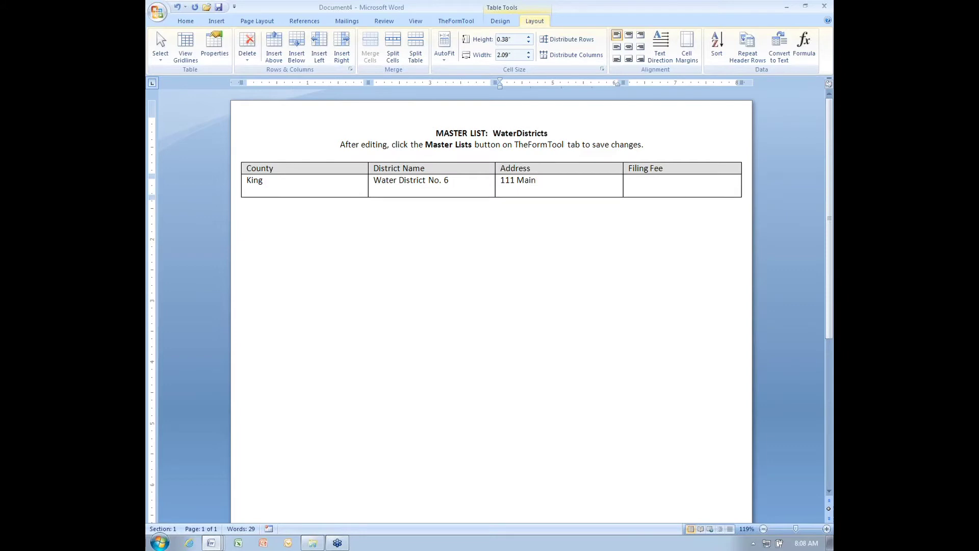
text(Suite 17)
key(Return)
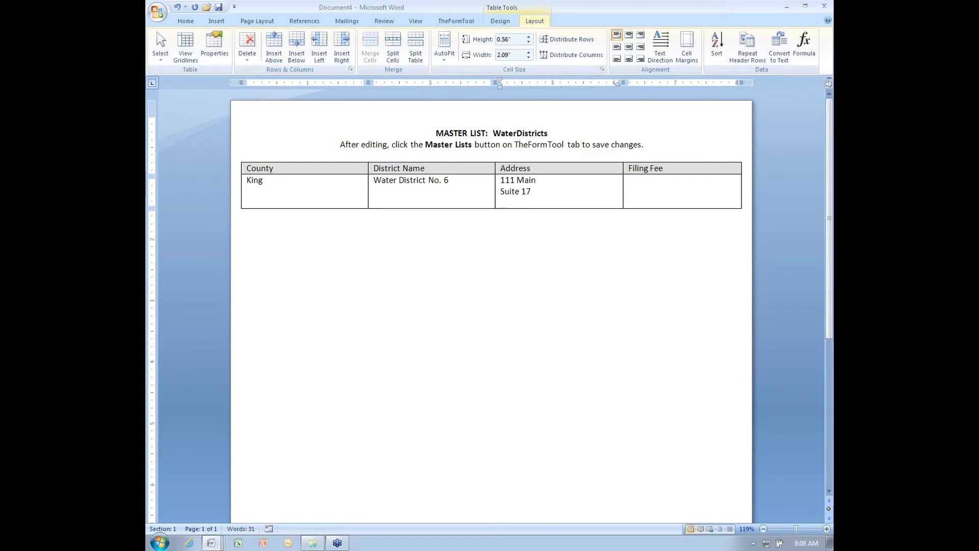
text(Seattle, WA  98101)
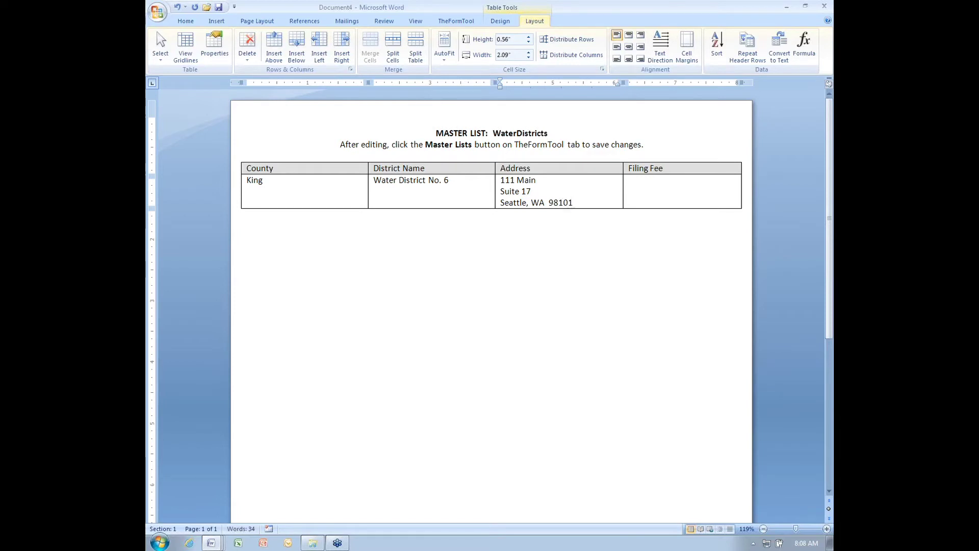
- Give King a filing fee of 15 and add a new empty row
click(629, 180)
text(15)
key(Tab)
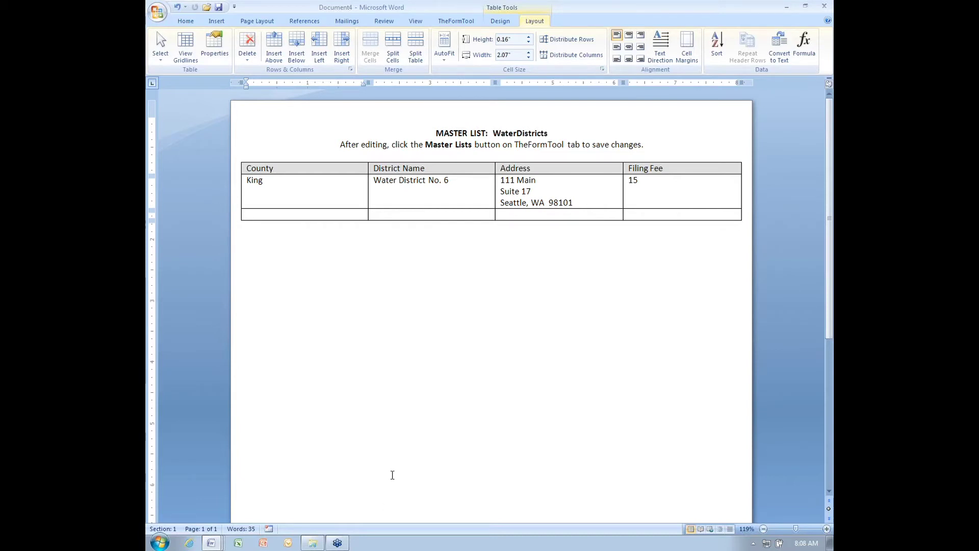
- Open 01.03 counties.xlsx and copy the Thurston, Snohomish and Kitsap rows A3:C5
click(313, 543)
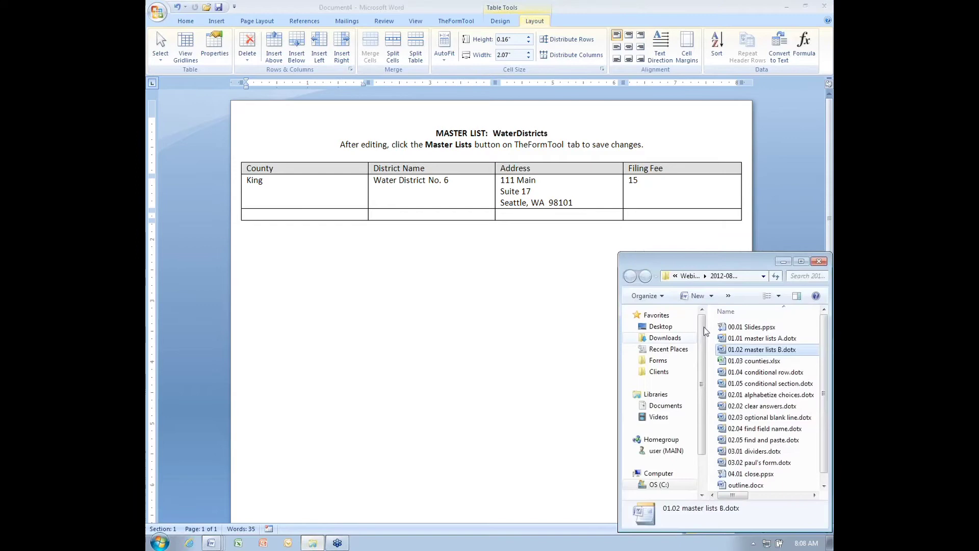
click(760, 362)
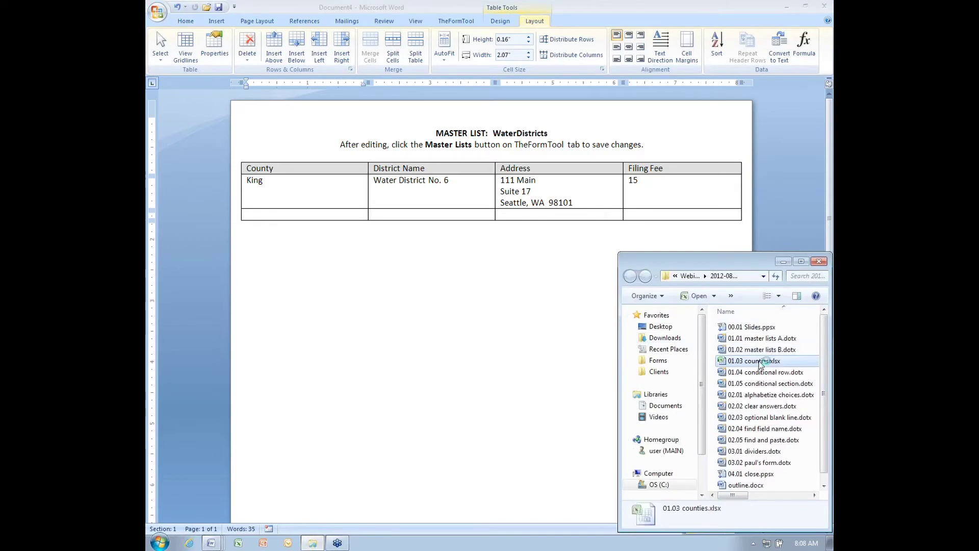
double_click(761, 361)
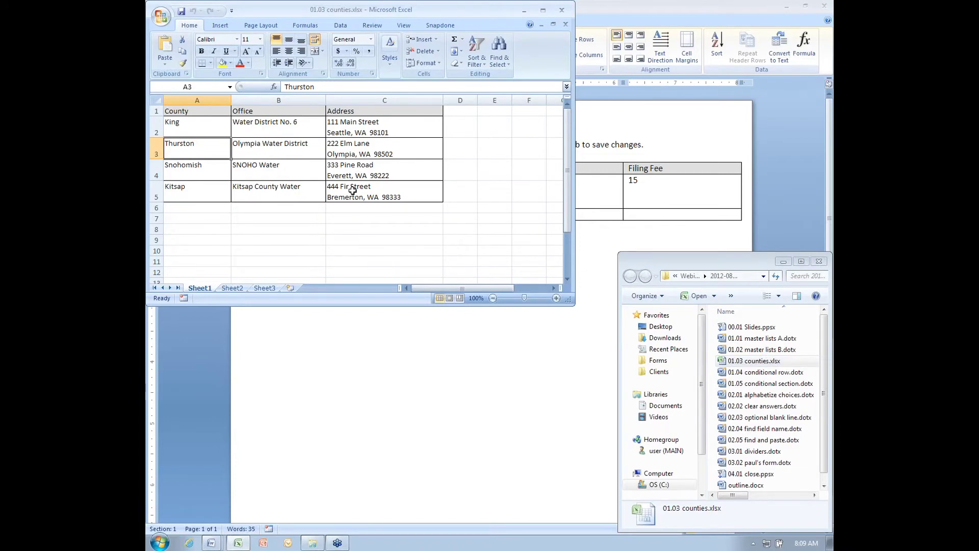
drag(352, 190, 207, 153)
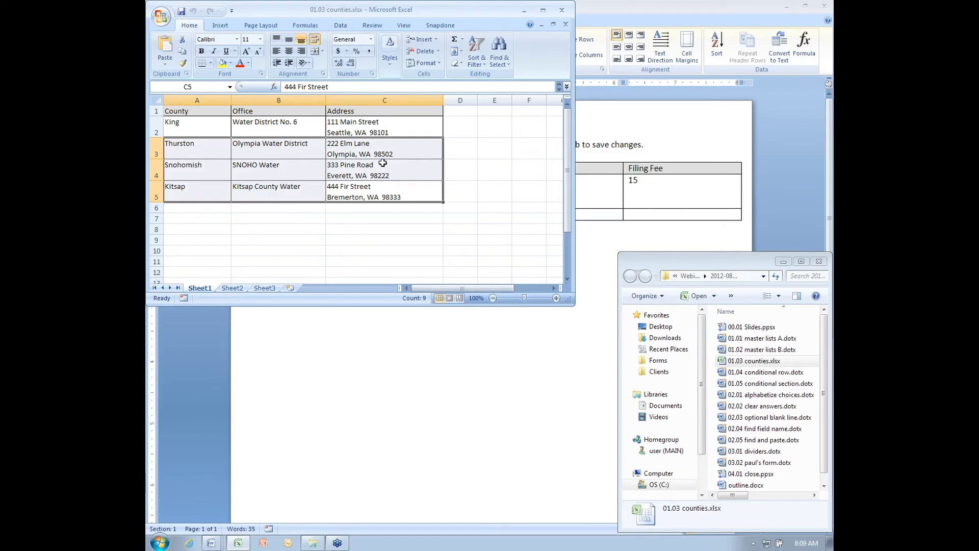
key(ctrl+c)
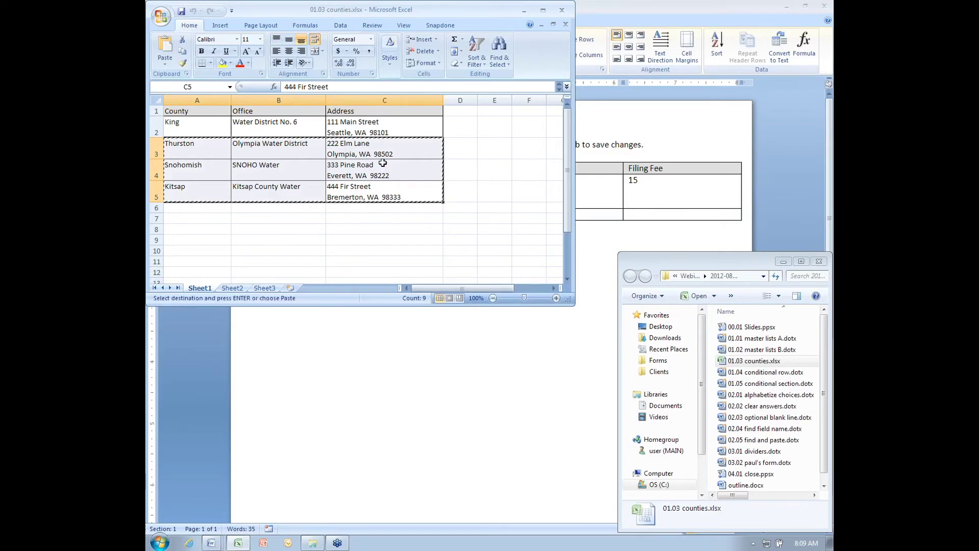
- Close the counties workbook and undo a paste that nested a table in the list
click(562, 11)
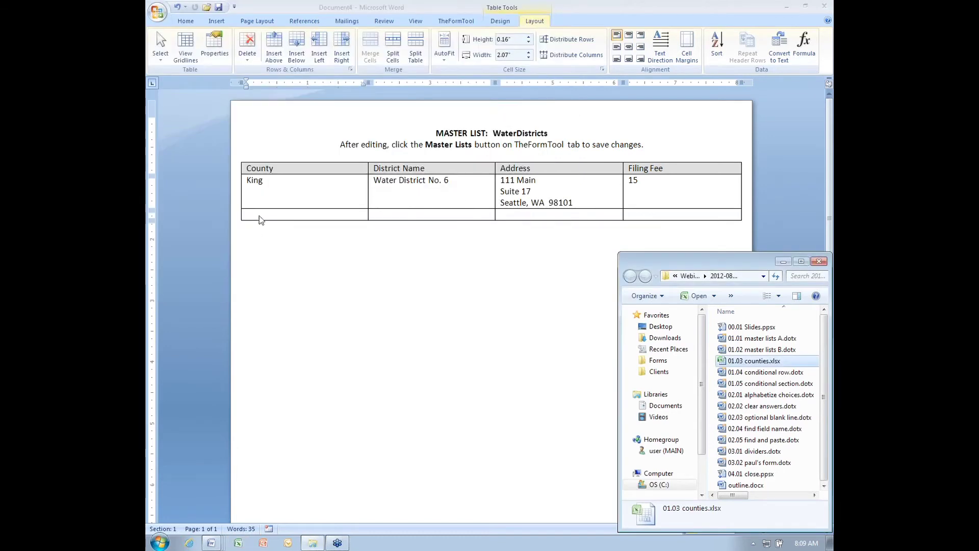
click(261, 220)
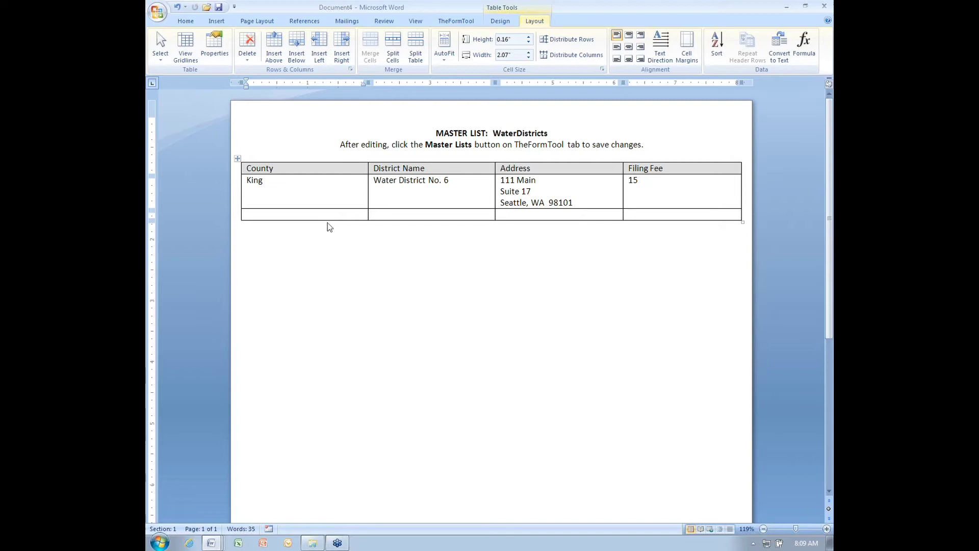
key(ctrl+v)
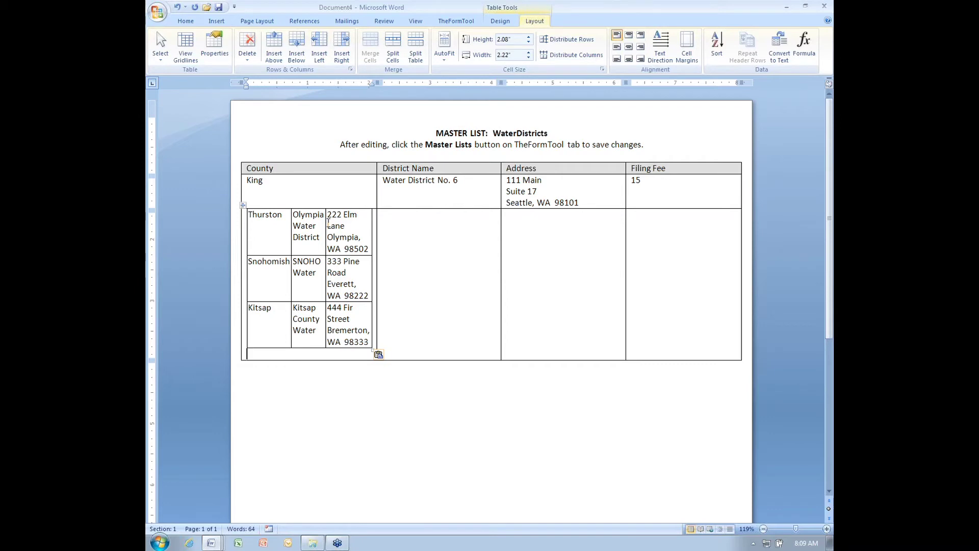
key(ctrl+z)
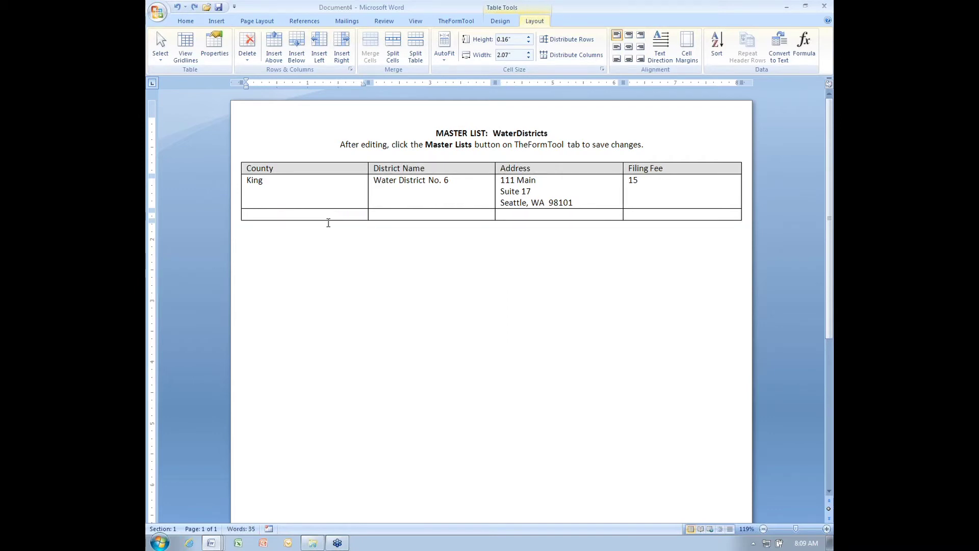
- Add another empty row and paste the county data into the selected blank cells
key(Tab)
key(Tab)
key(Tab)
key(Tab)
key(Tab)
key(Tab)
key(Tab)
key(Tab)
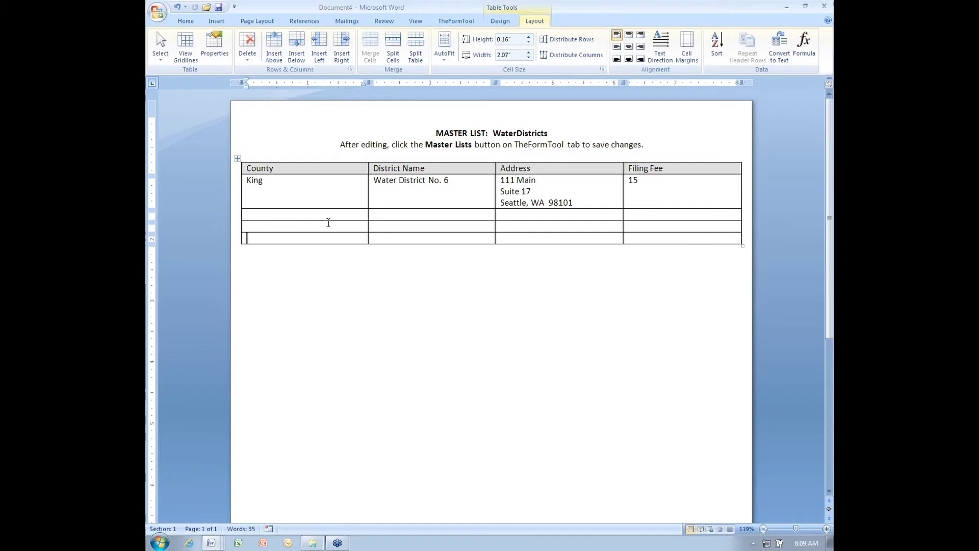
drag(321, 213, 524, 238)
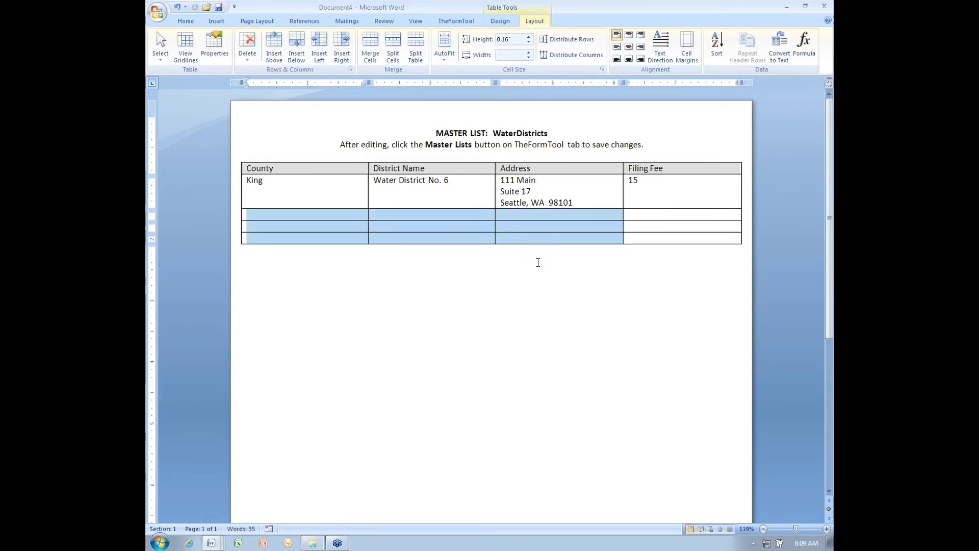
key(ctrl+v)
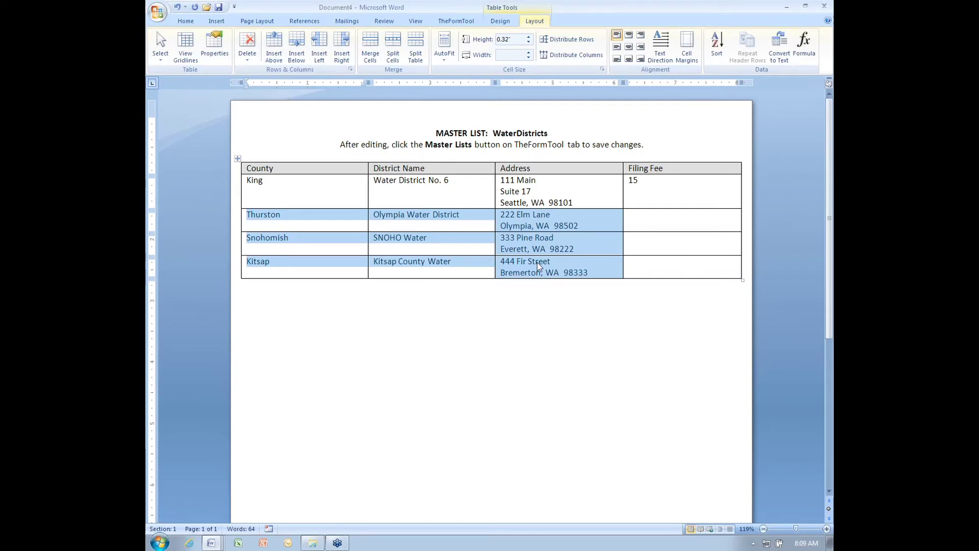
- Clear the pasted rows and paste again across all cells of the three rows
key(Delete)
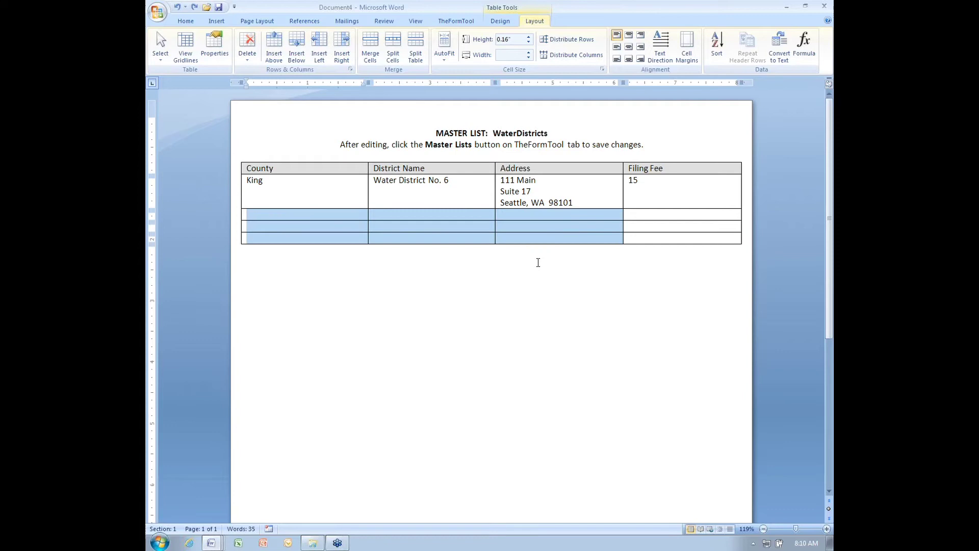
click(421, 216)
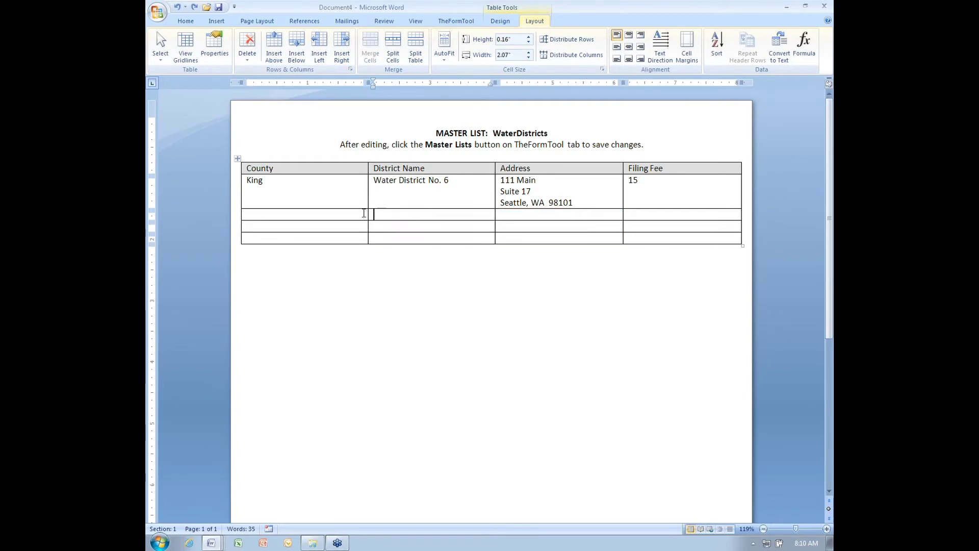
key(shift+Left)
drag(374, 216, 673, 246)
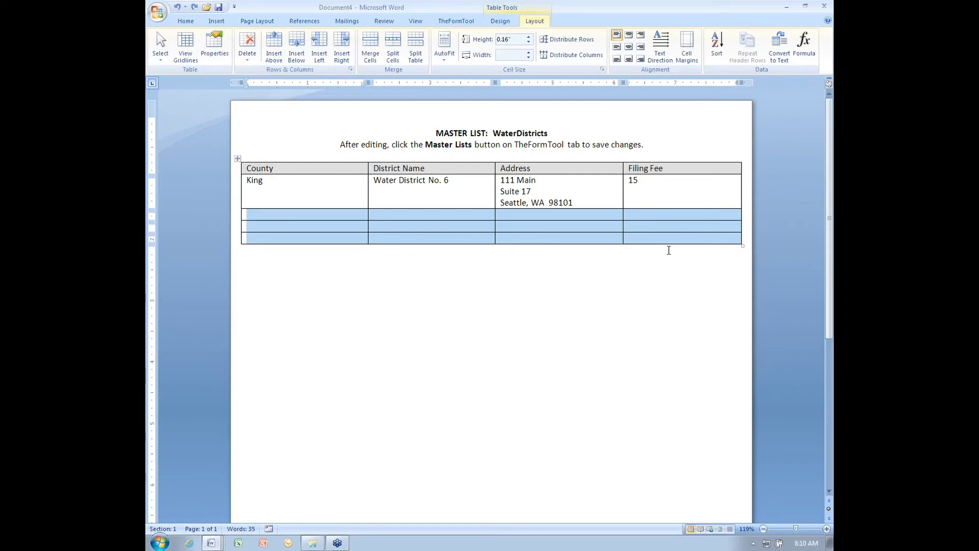
key(ctrl+v)
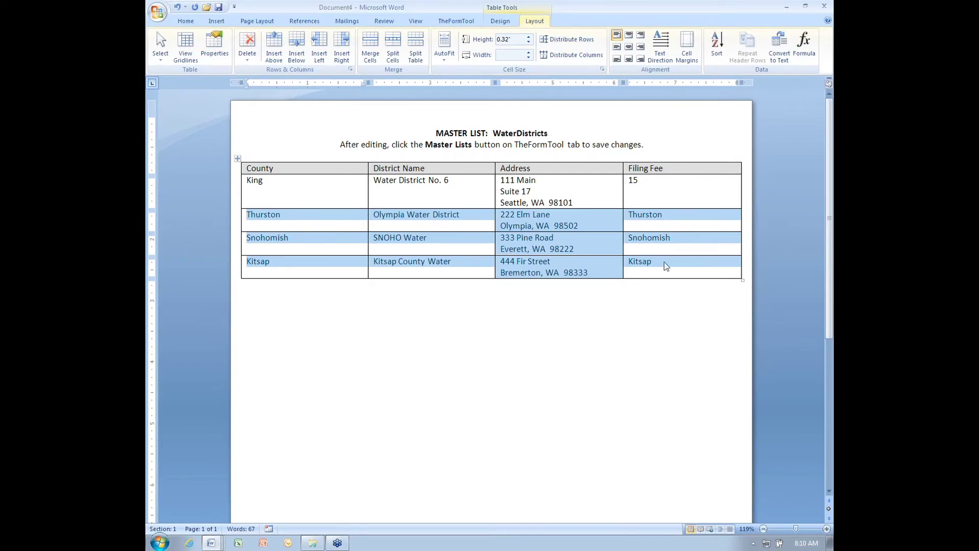
- Clear again and paste the data into County through Address only, leaving Filing Fee blank
key(Delete)
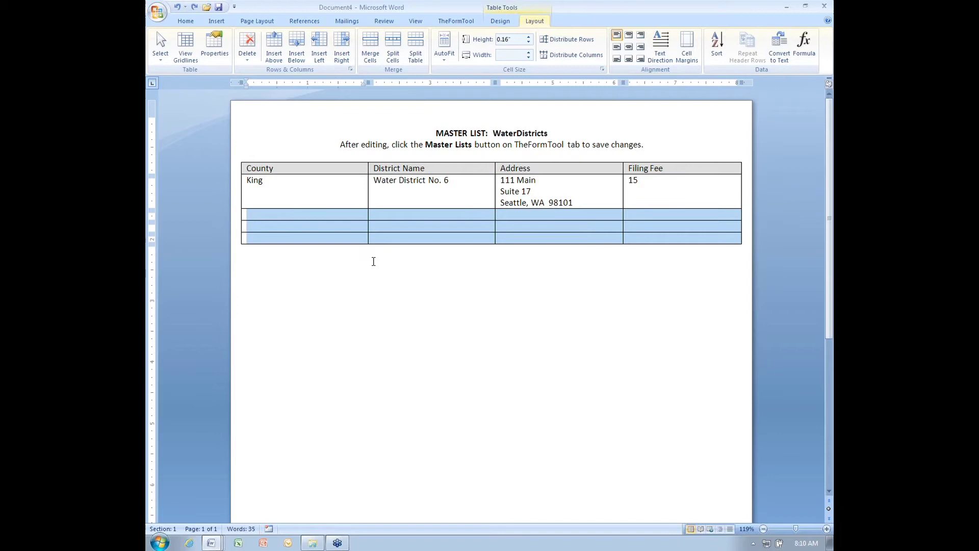
click(374, 261)
drag(356, 214, 514, 241)
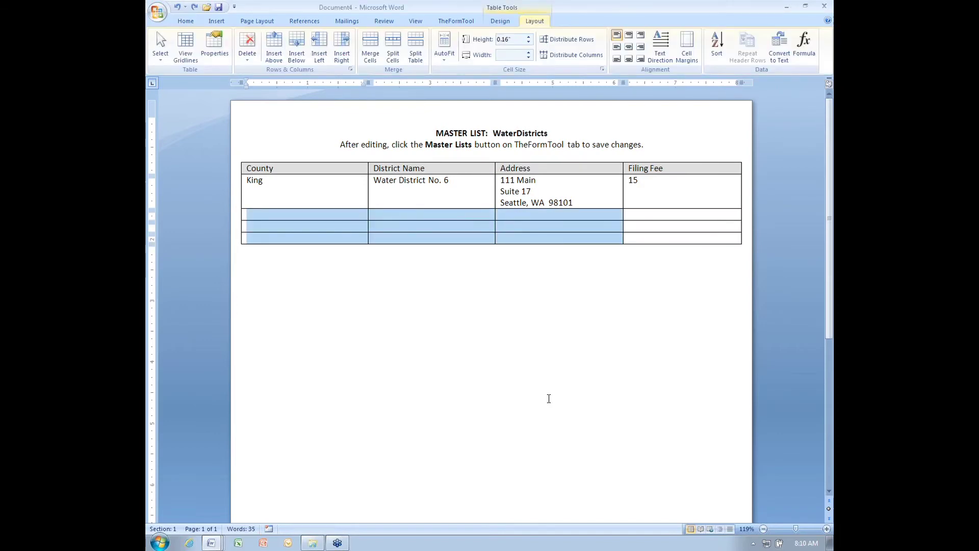
key(ctrl+v)
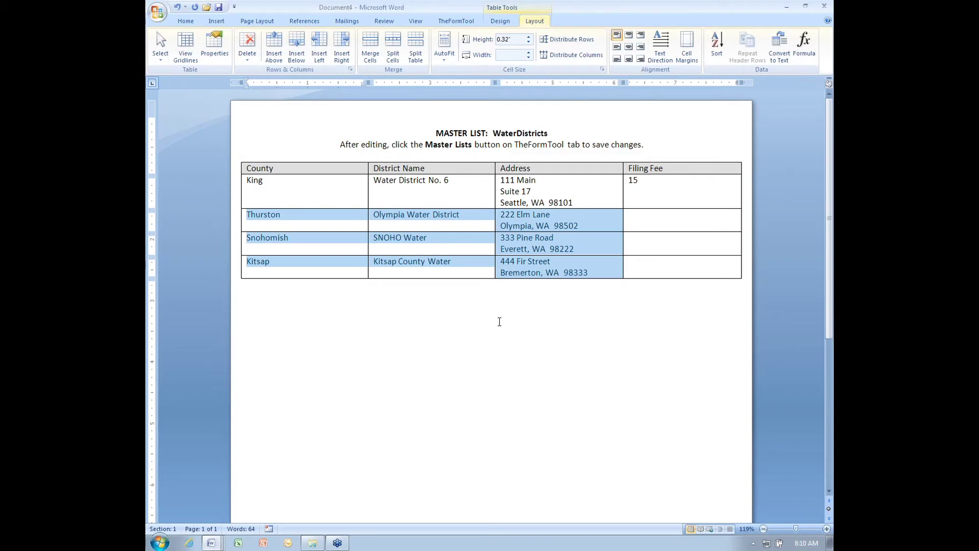
- Enter filing fees of 6.50 for Thurston and 10 for Kitsap, then select the subtitle line
click(657, 216)
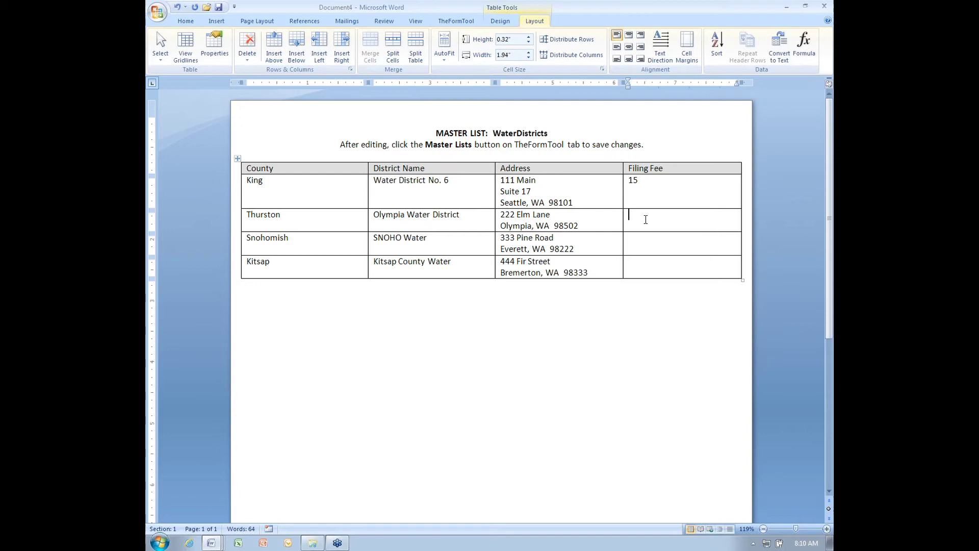
text(6.50)
key(Down)
key(Down)
text(10)
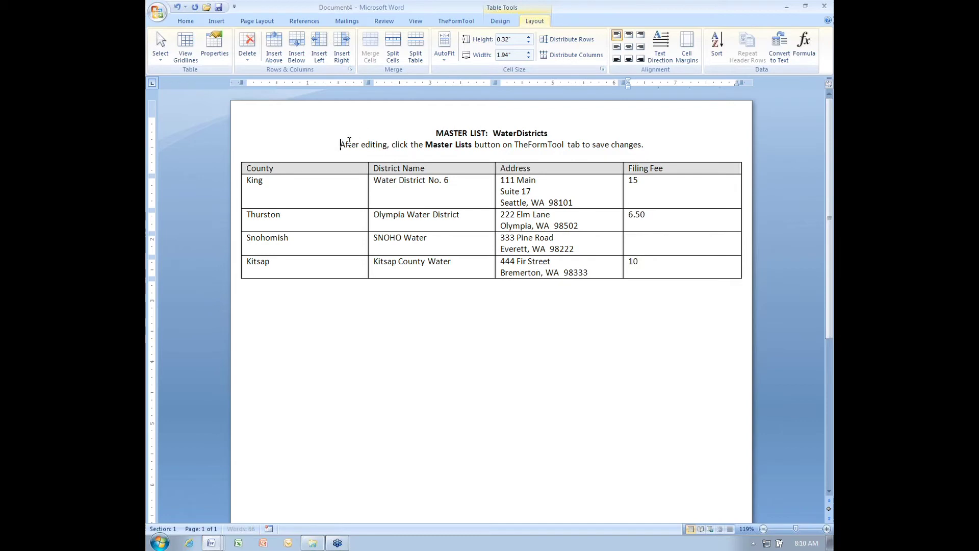
drag(339, 142, 663, 145)
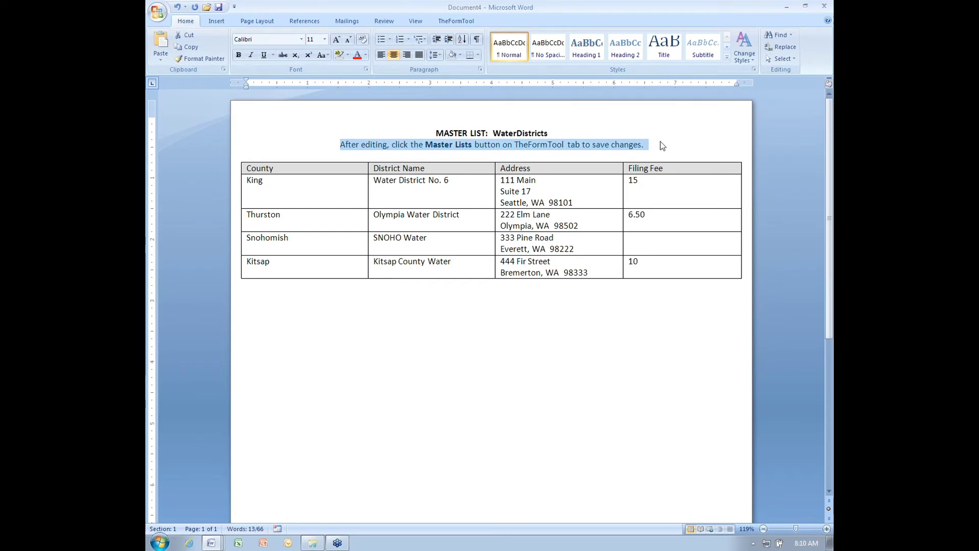
- Reopen the Master Lists editor, continue editing, and start trimming Thurston's 'Olympia Water District' name
click(461, 23)
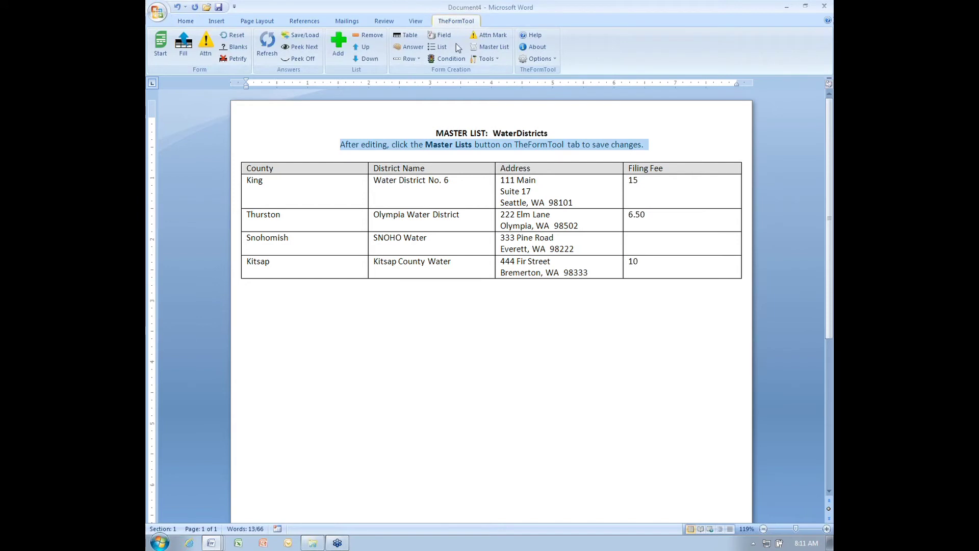
click(498, 49)
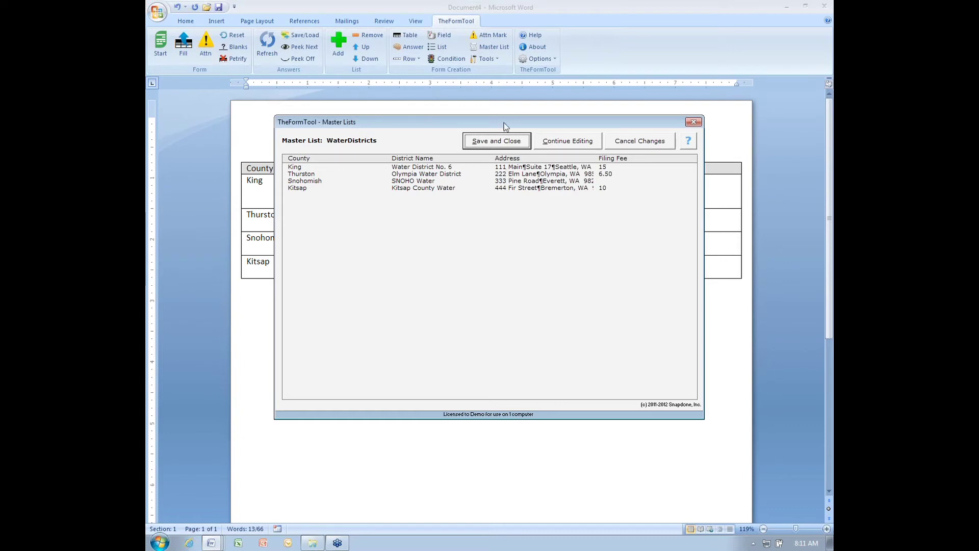
drag(466, 121, 488, 130)
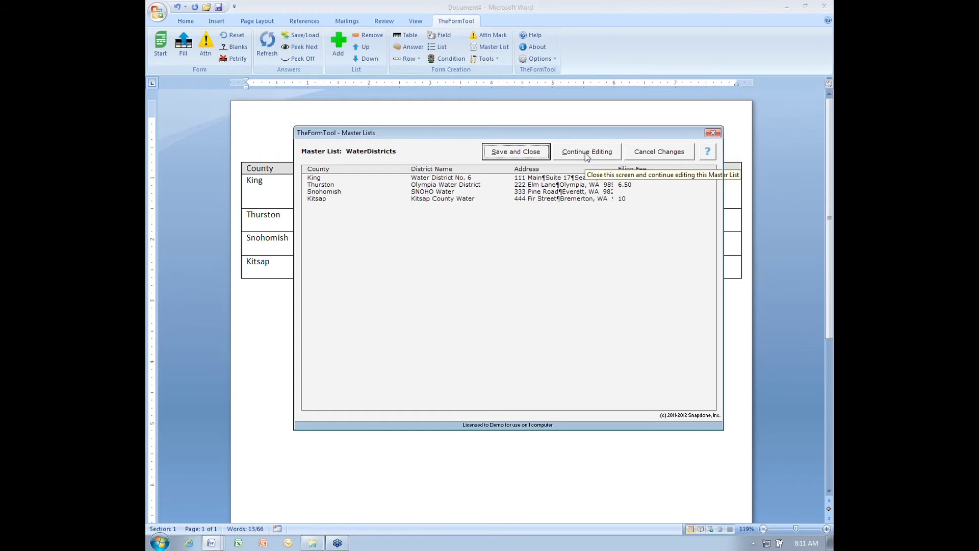
click(587, 153)
click(468, 212)
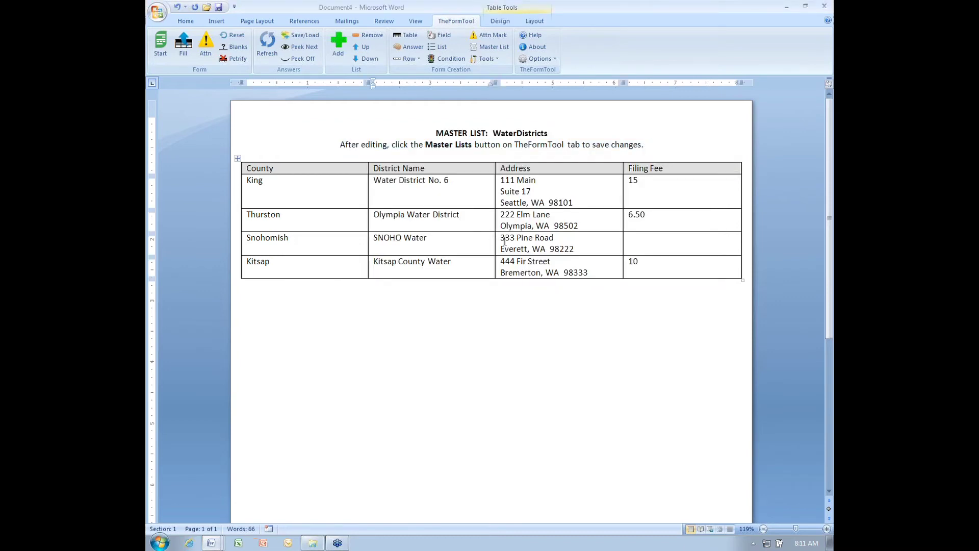
key(BackSpace)
key(BackSpace)
key(BackSpace)
key(BackSpace)
- Finish the name as 'Olympia Water Dist.' and save and close the master list
text(.)
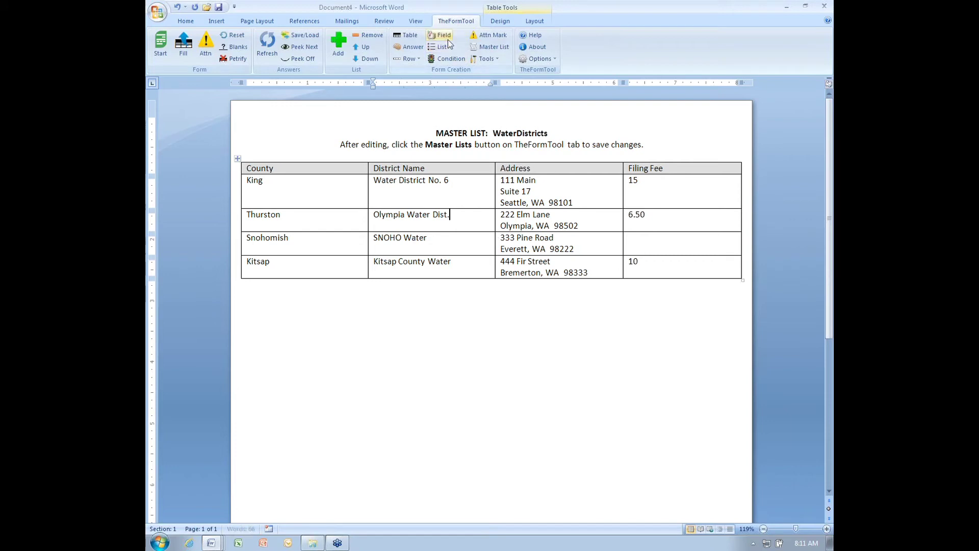
click(493, 47)
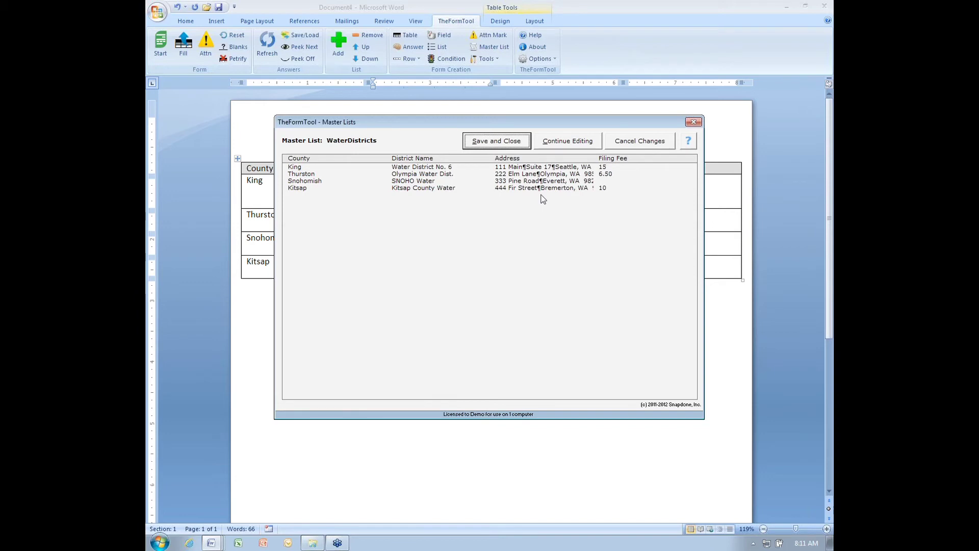
click(504, 147)
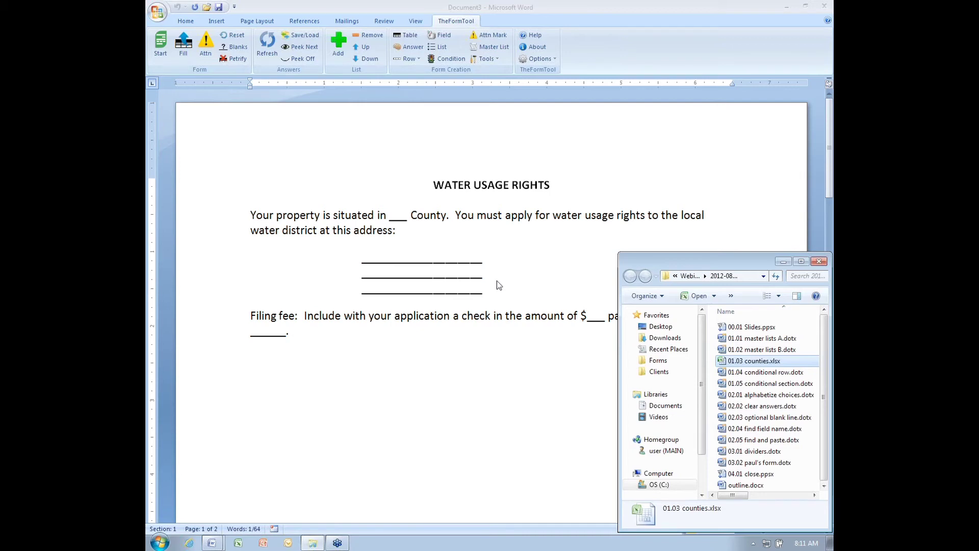
- Open the WaterDistricts master list for editing from the Master Lists manager
click(495, 50)
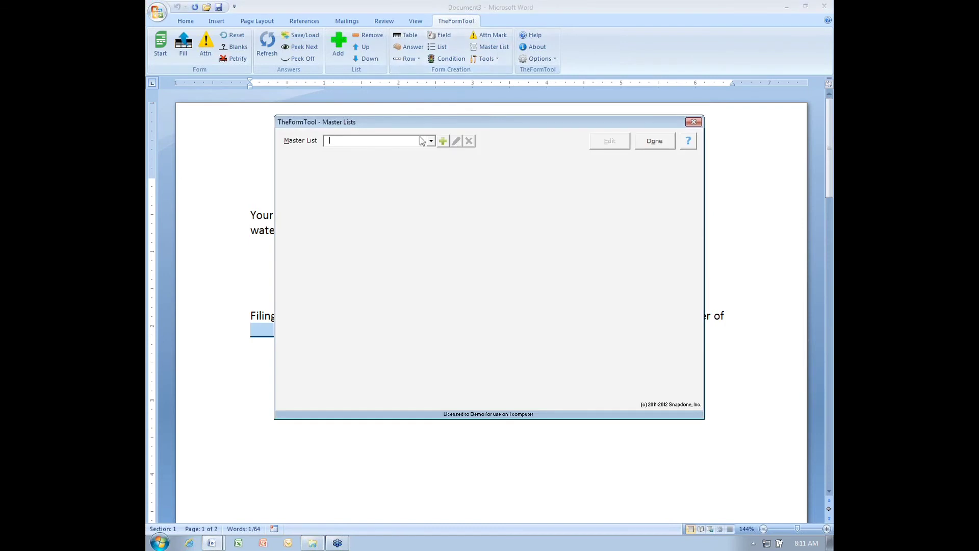
click(423, 141)
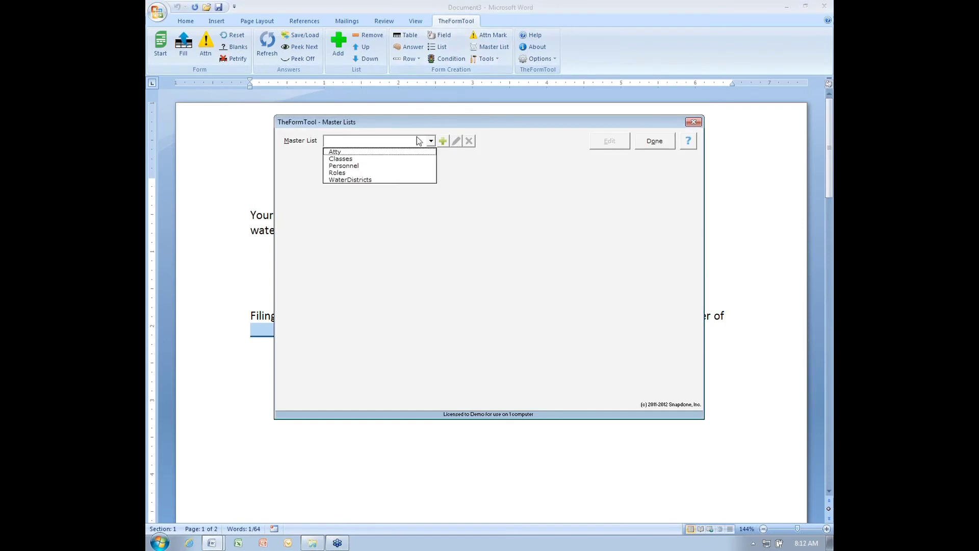
click(363, 180)
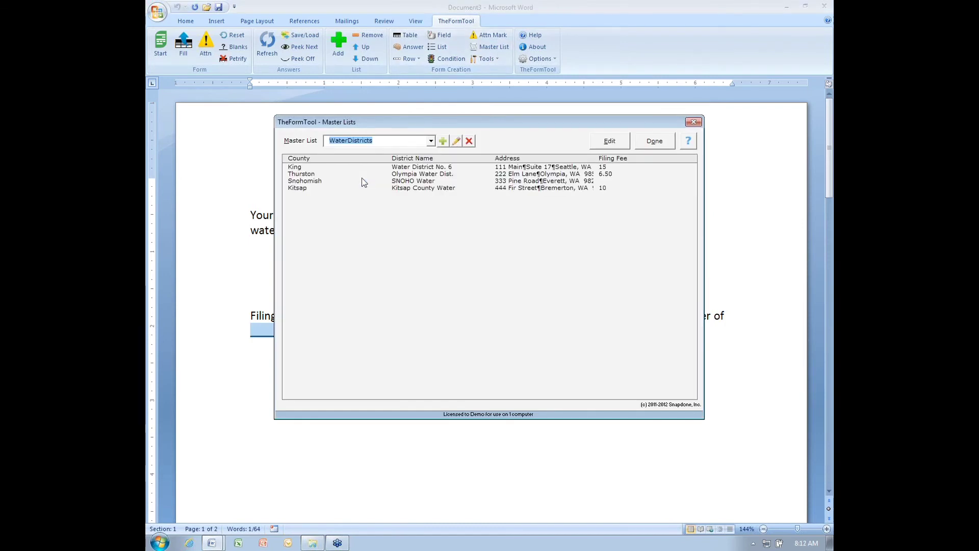
click(616, 145)
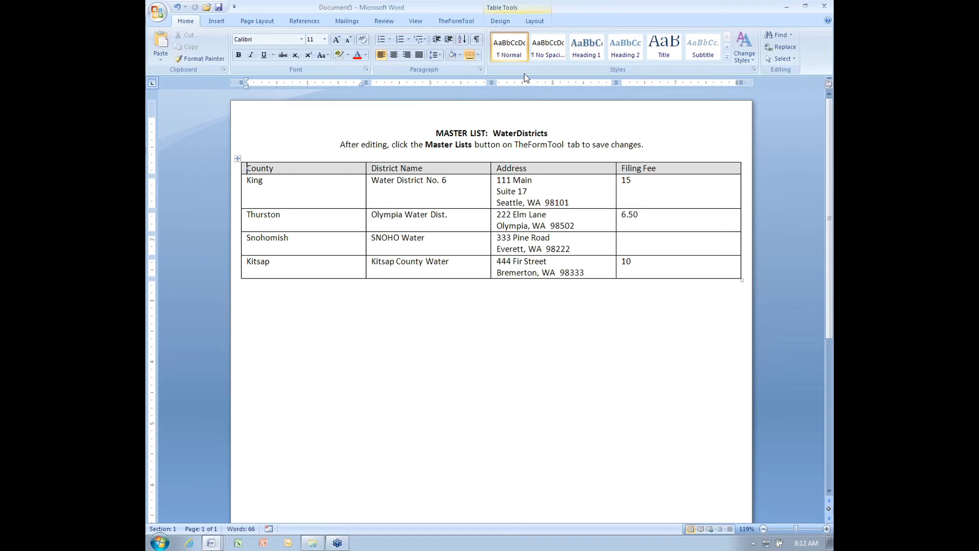
- Save and close the WaterDistricts master list to return to the form
click(458, 25)
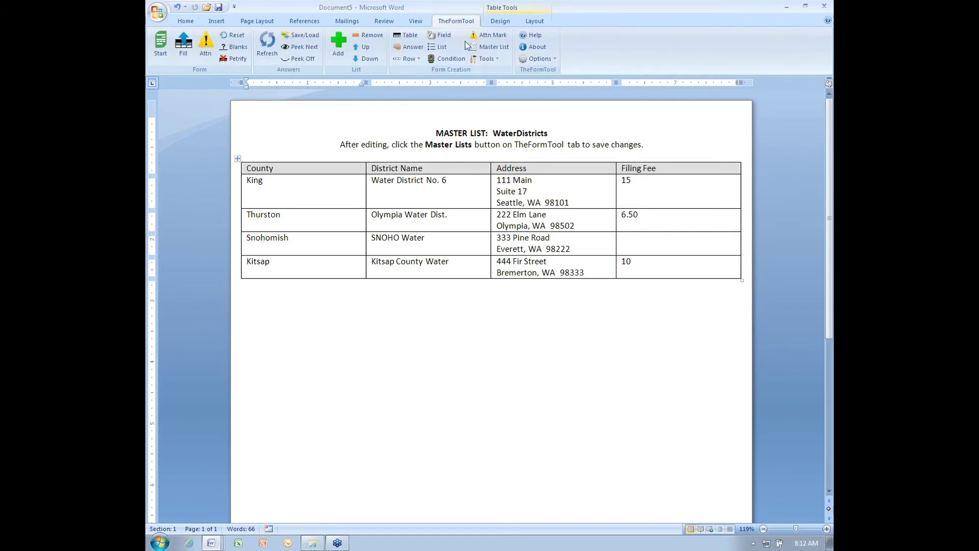
click(502, 48)
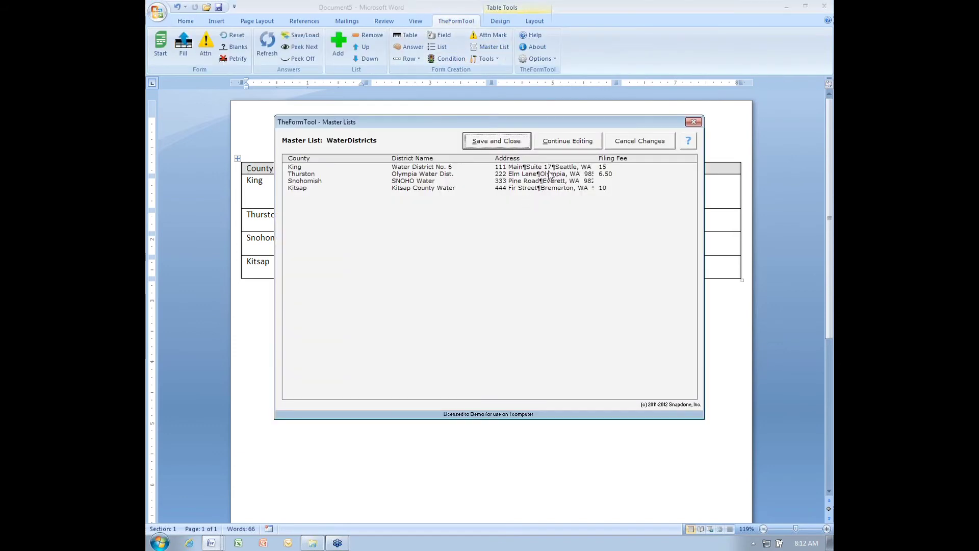
click(494, 143)
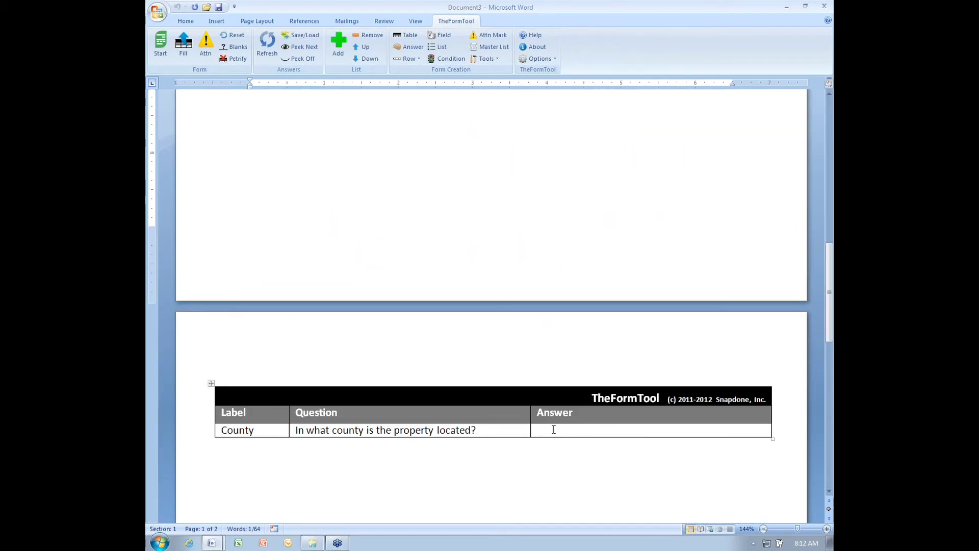
- Set the County answer type to Choice, sourced from the WaterDistricts master list
click(553, 431)
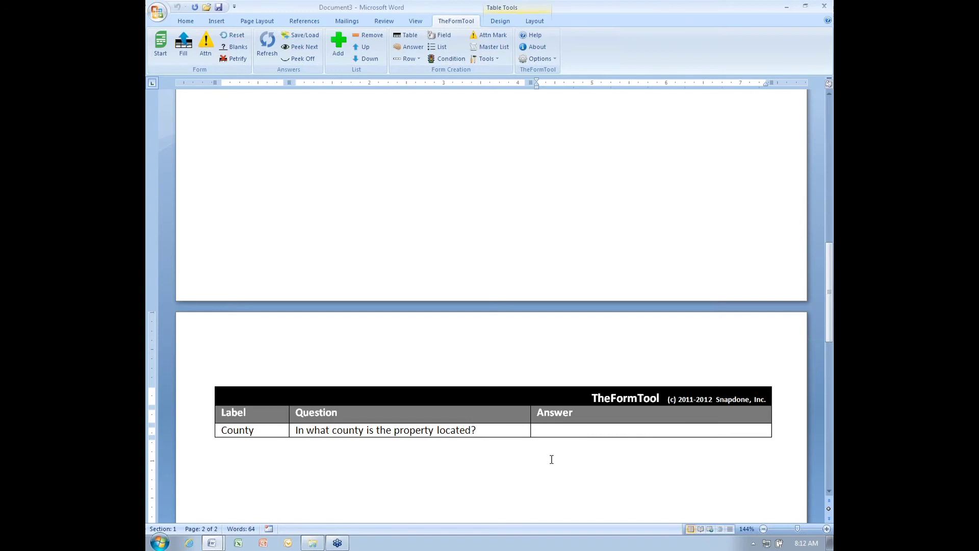
click(417, 49)
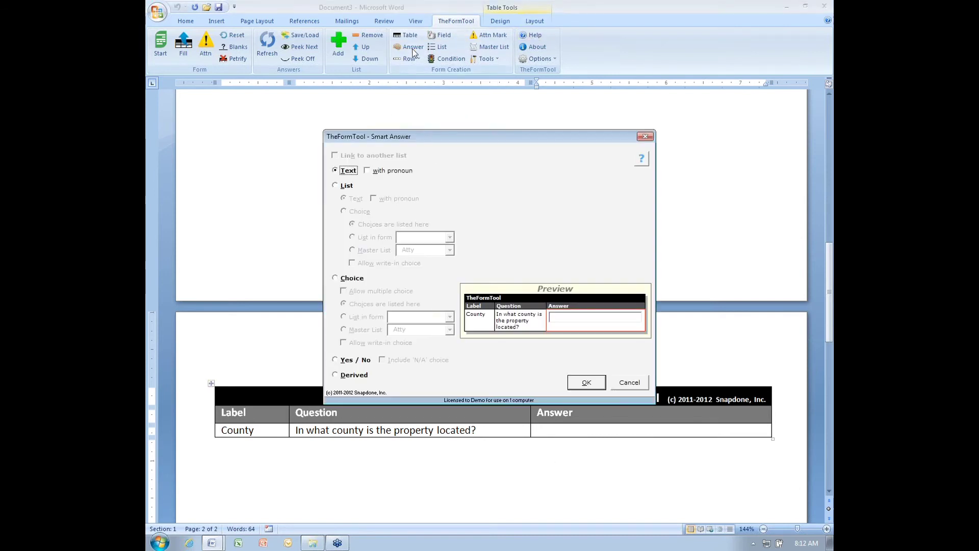
click(335, 278)
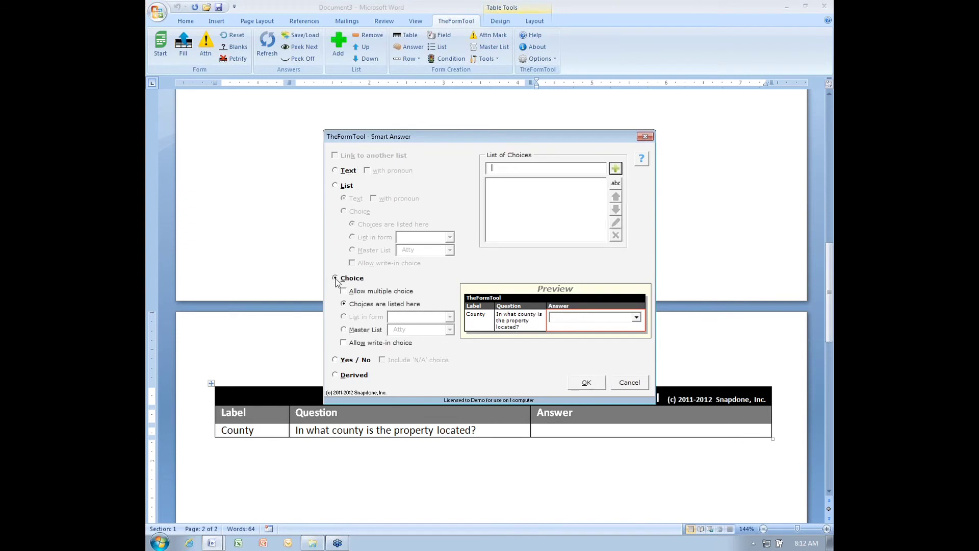
click(345, 330)
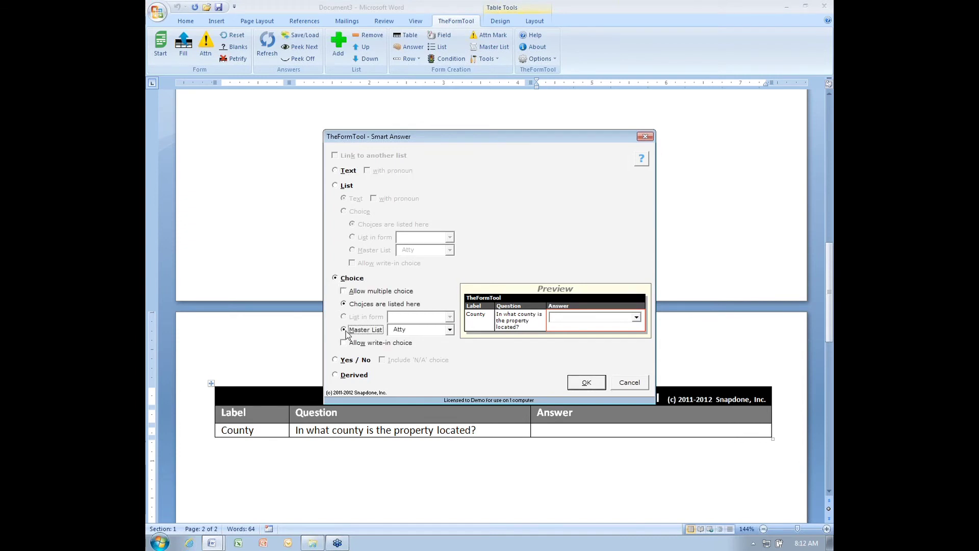
click(431, 330)
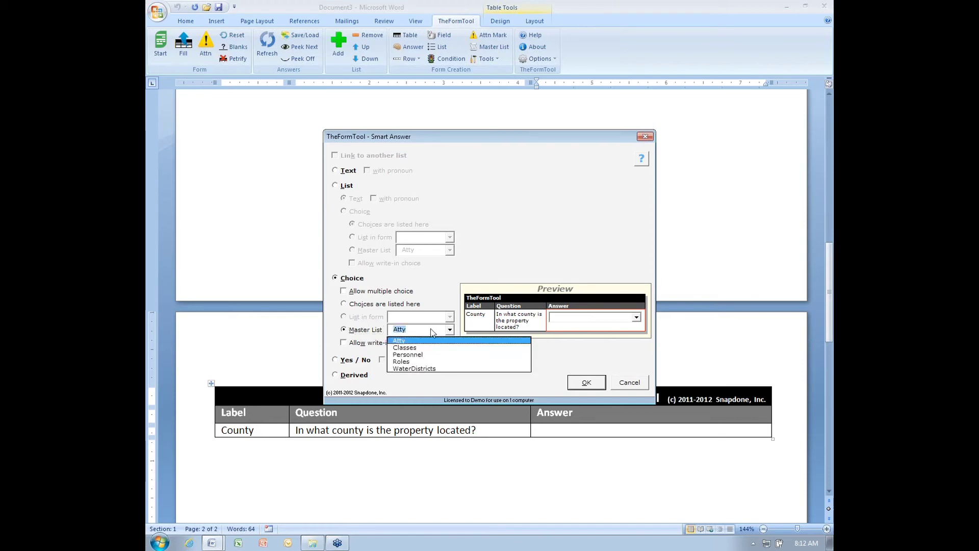
click(417, 368)
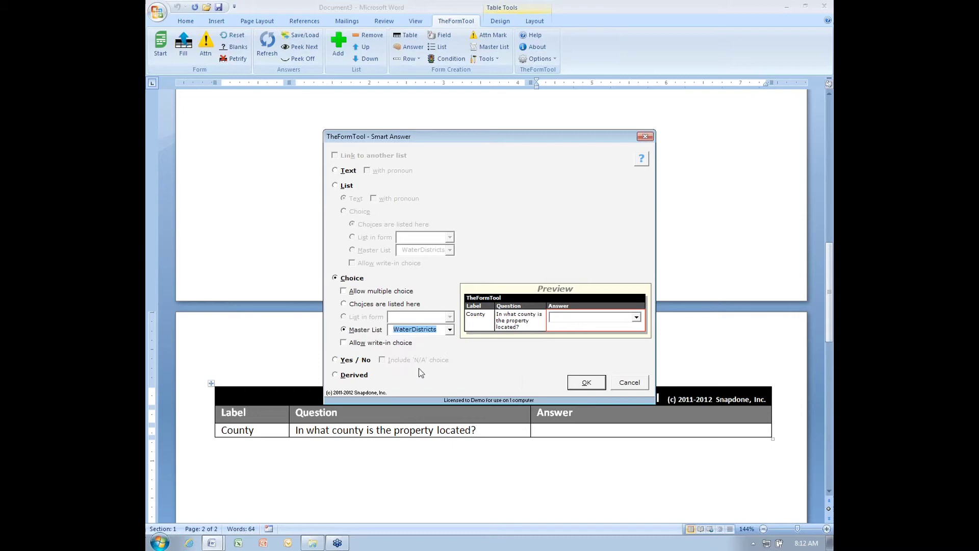
click(594, 387)
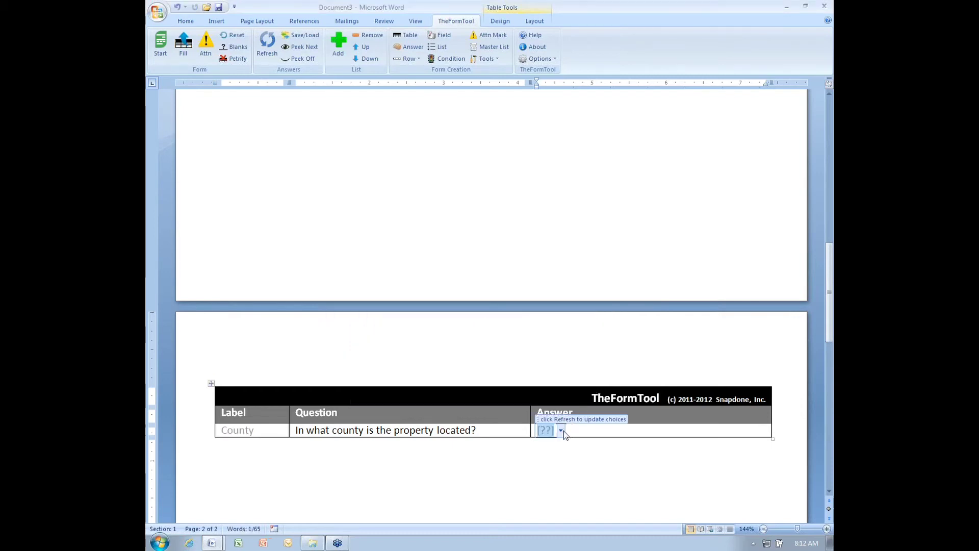
- Choose King as the County answer and run Fill on the form
click(561, 431)
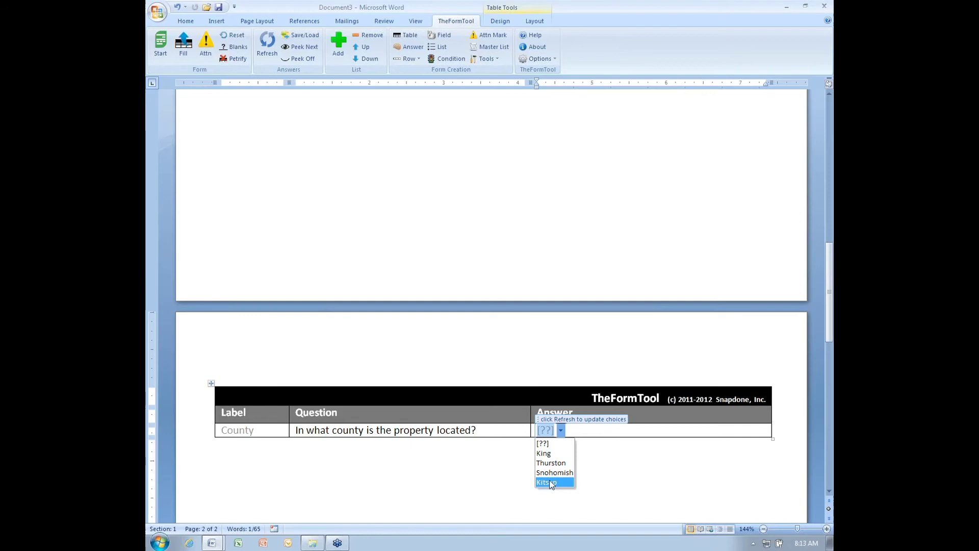
click(550, 454)
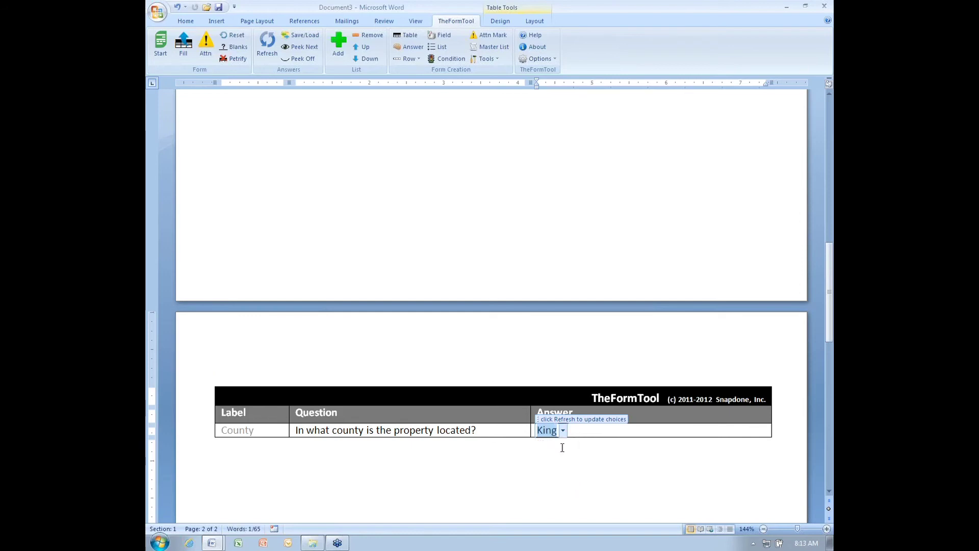
click(189, 54)
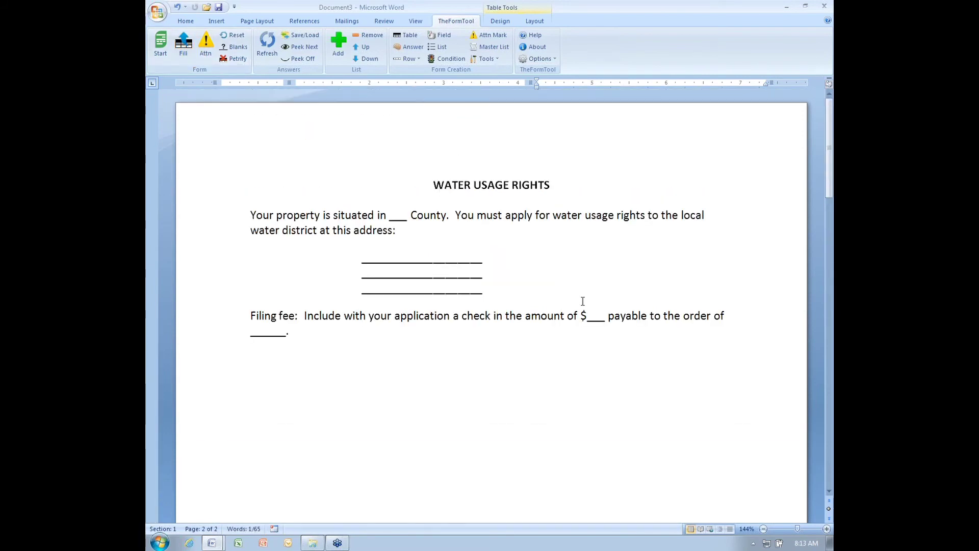
scroll(583, 301, down, 8)
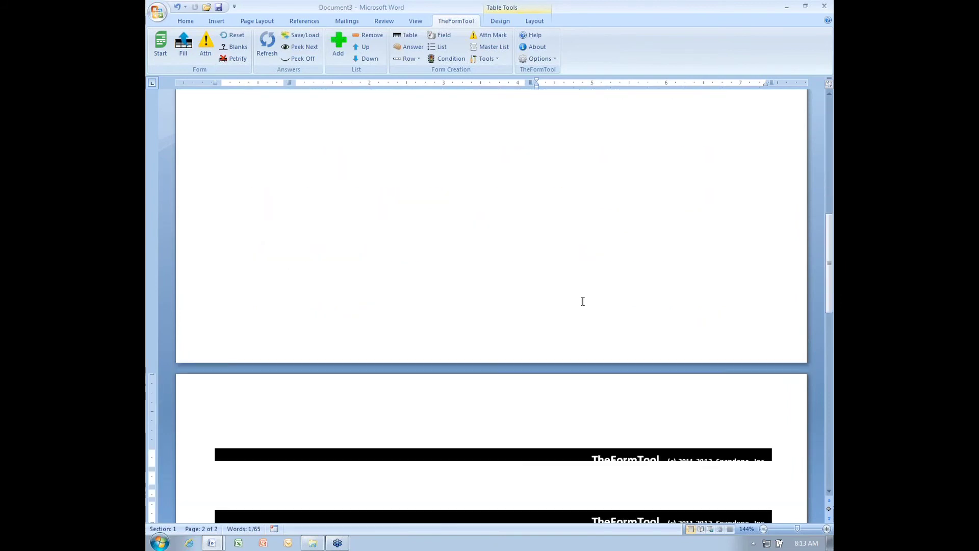
scroll(583, 301, down, 2)
click(548, 430)
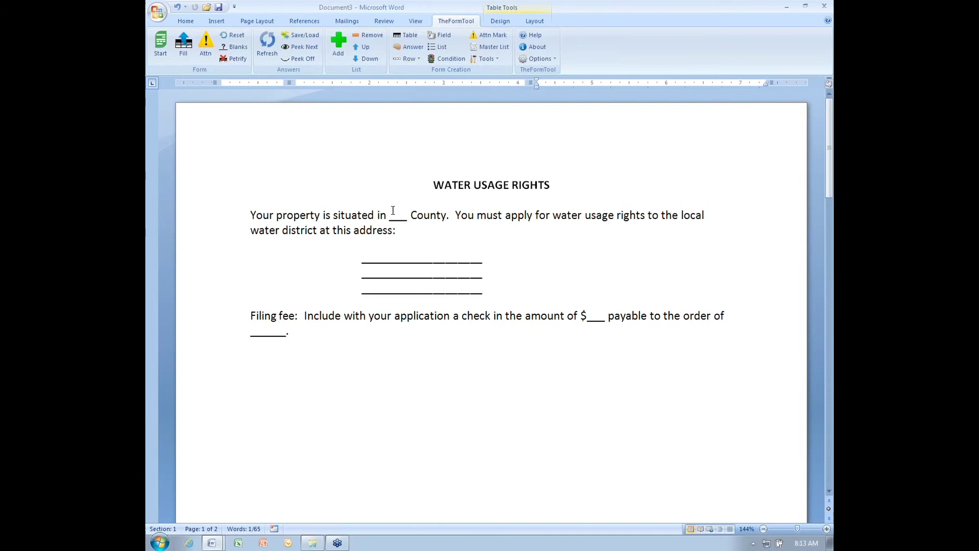
- Replace the blank before the word County with a {County:County} field
drag(389, 215, 406, 216)
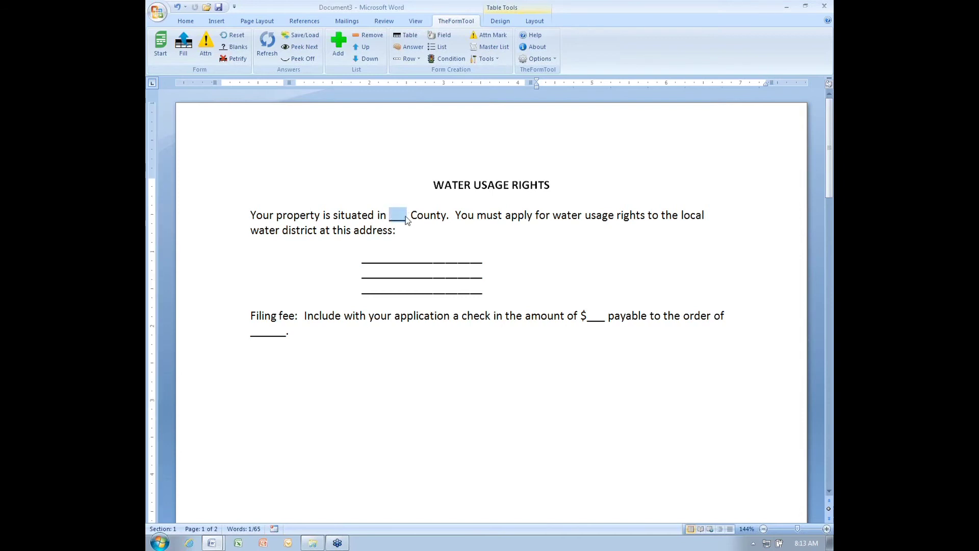
click(442, 35)
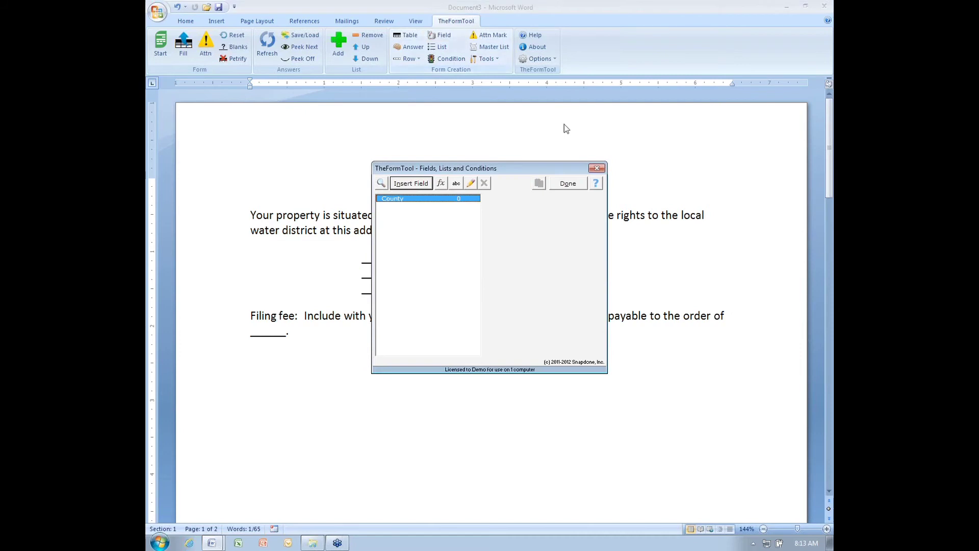
click(411, 183)
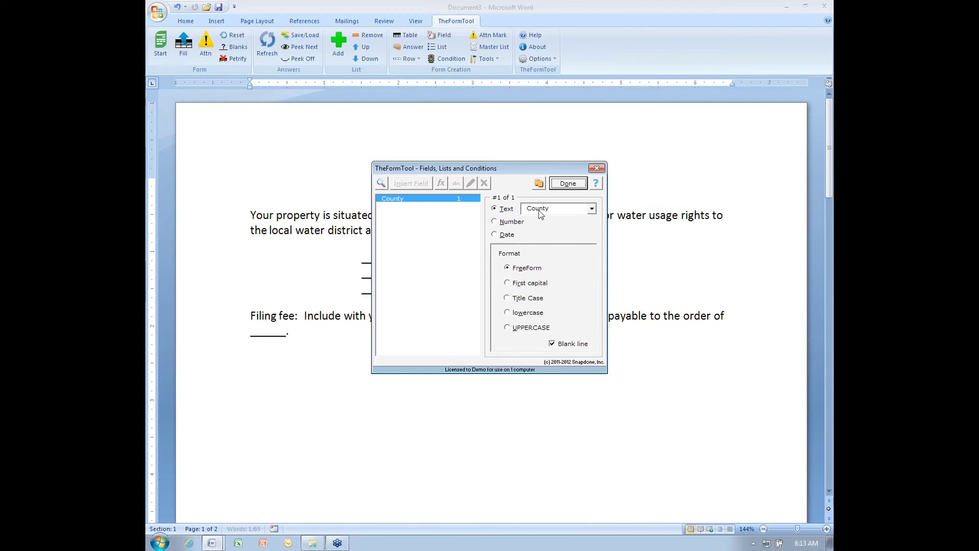
click(569, 183)
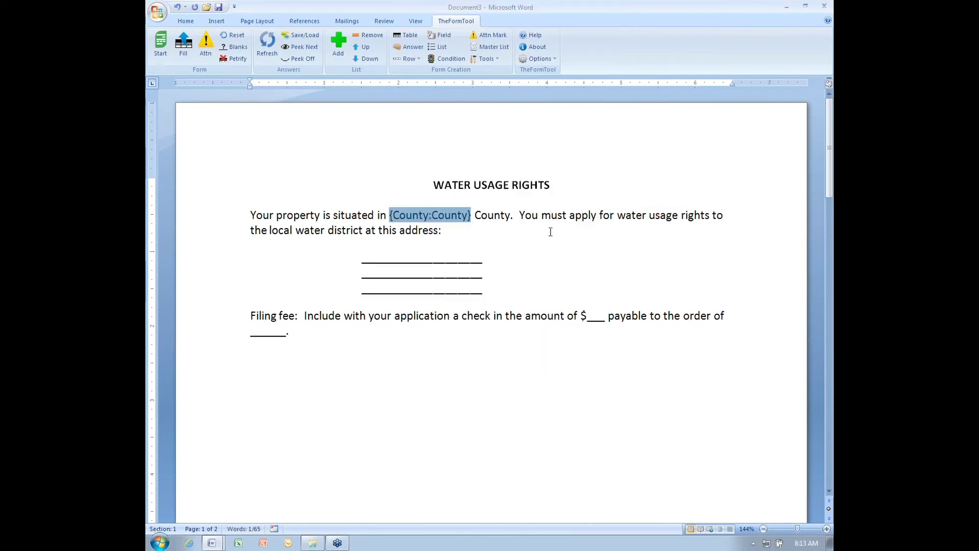
- Replace the first address blank line with a {County:District Name} field
drag(364, 258, 483, 255)
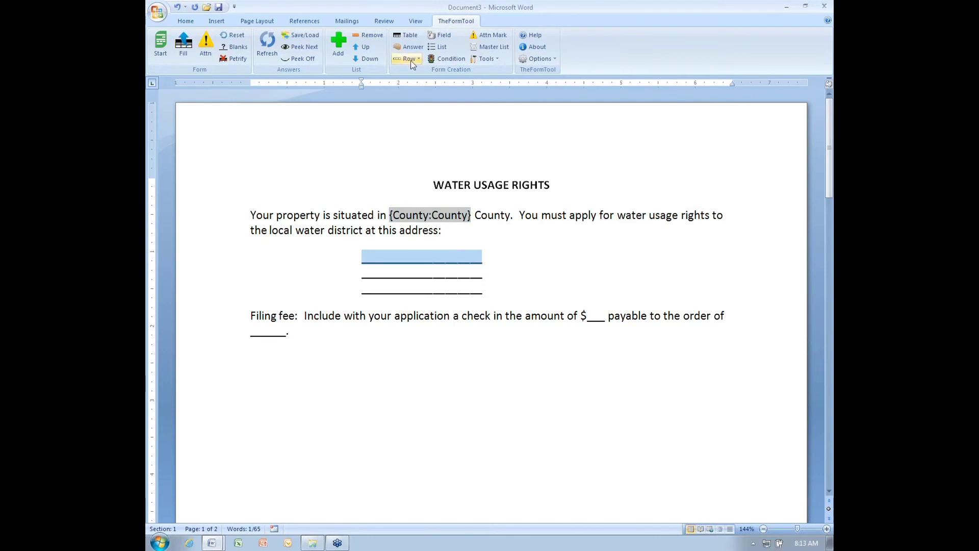
click(440, 35)
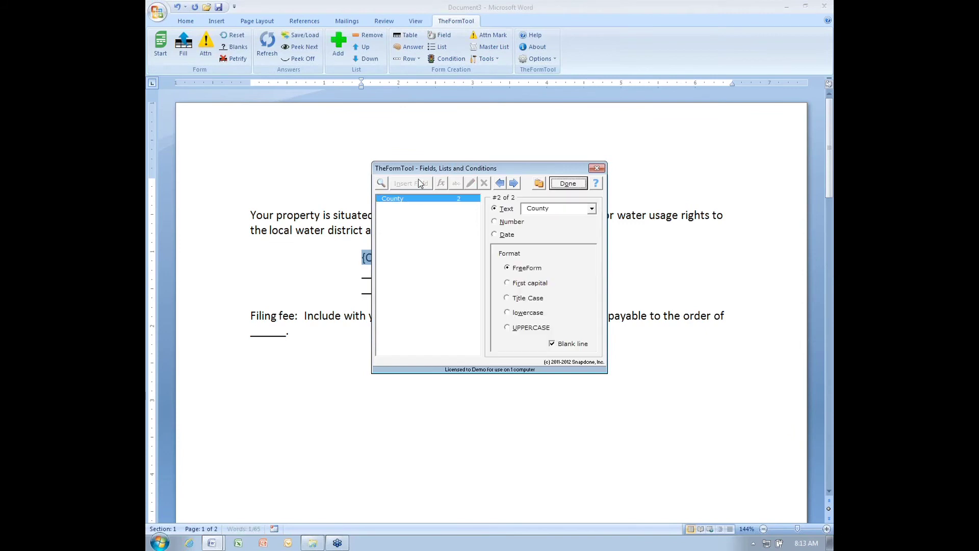
click(559, 210)
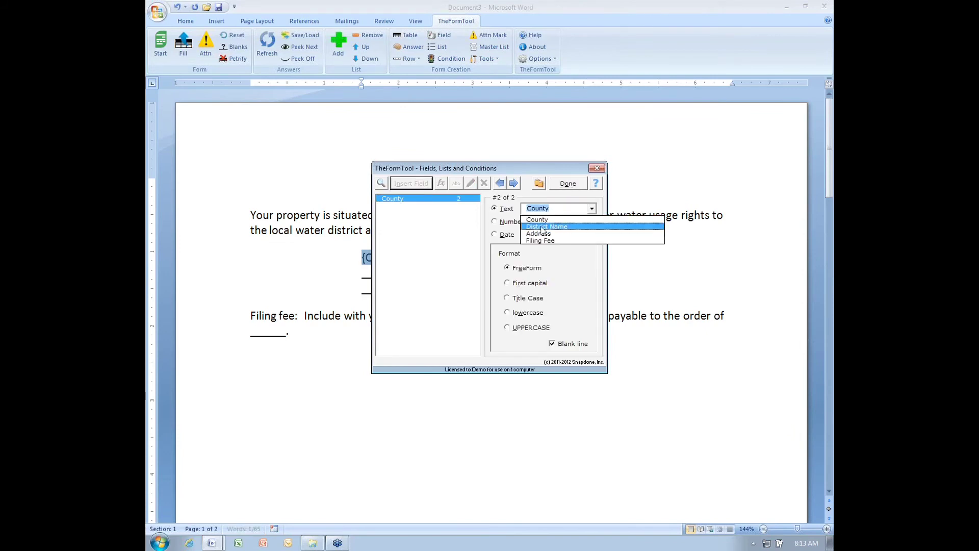
click(561, 227)
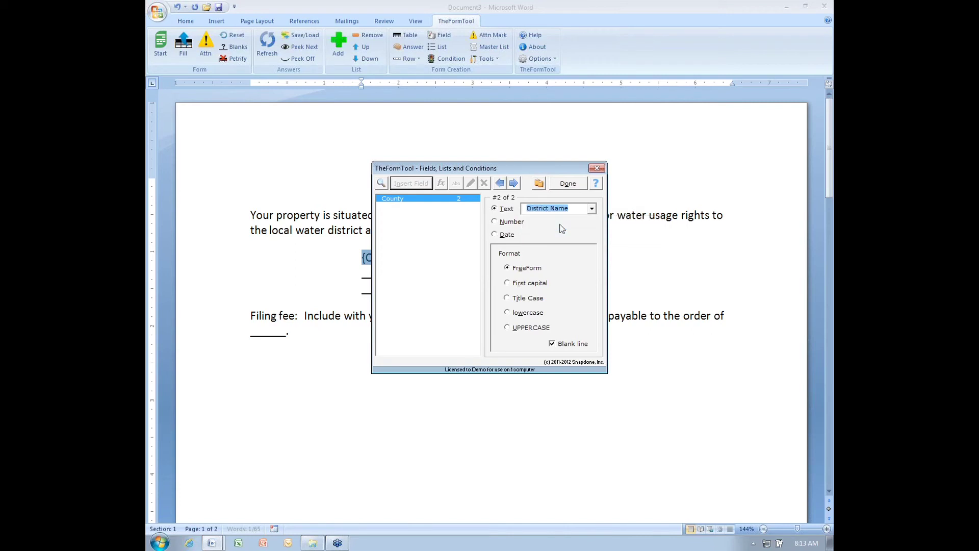
click(565, 183)
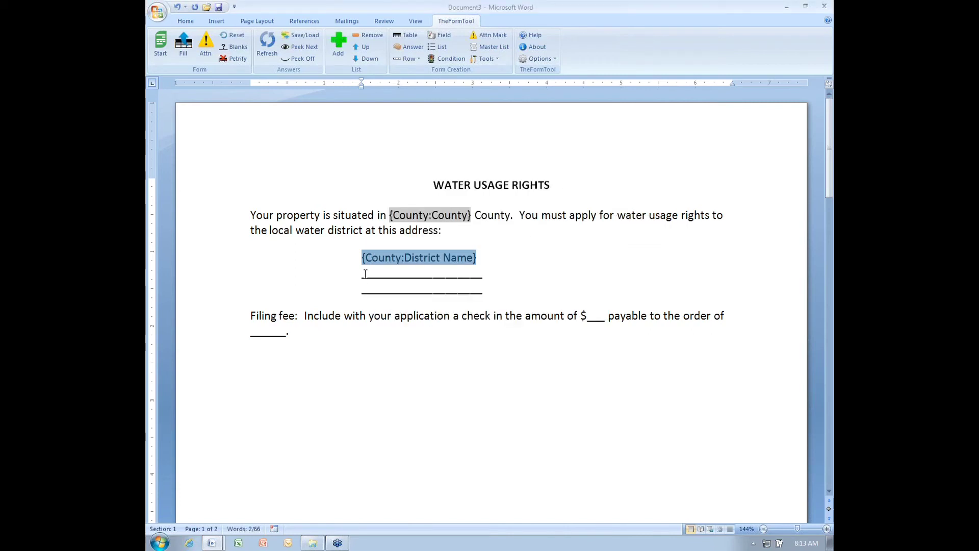
- Replace the two remaining address blank lines with a {County:Address} field
drag(365, 274, 483, 290)
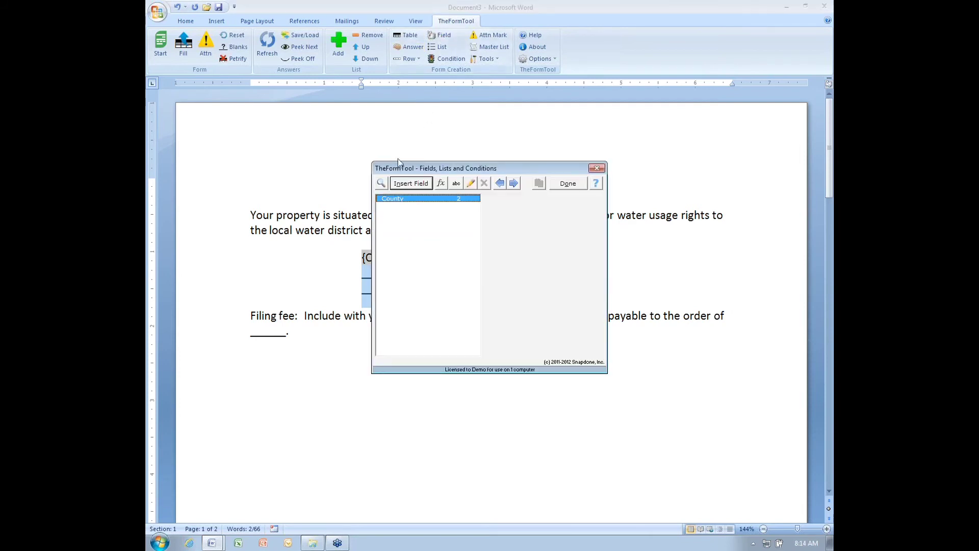
click(416, 184)
click(574, 214)
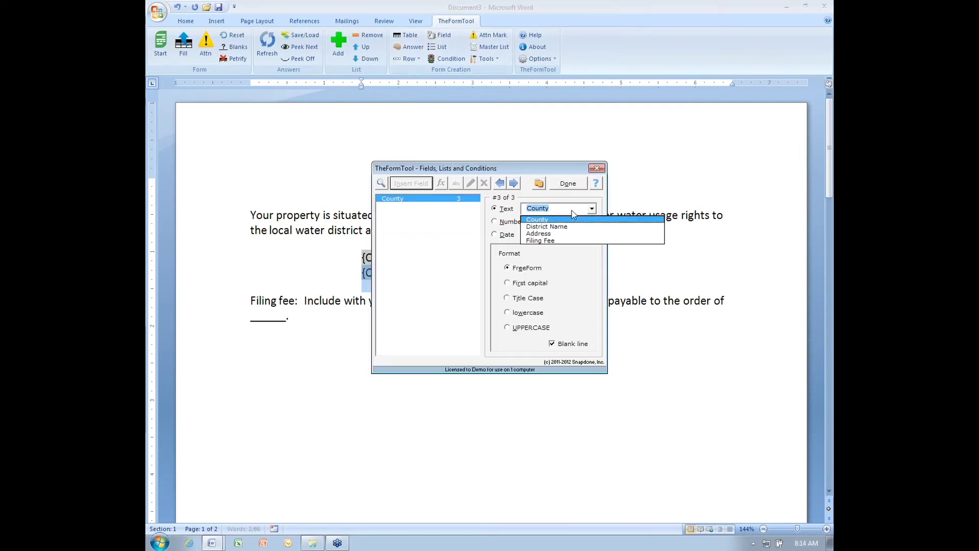
click(554, 233)
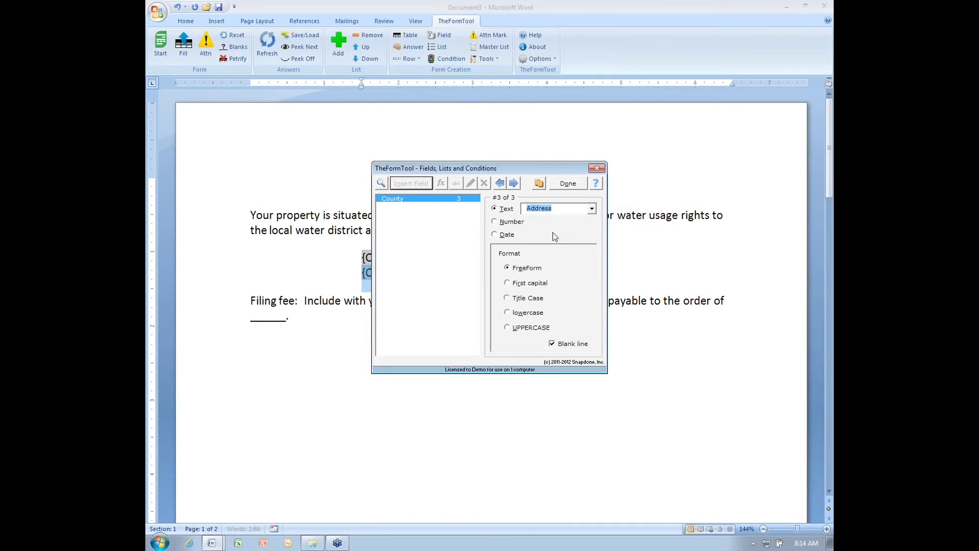
click(568, 184)
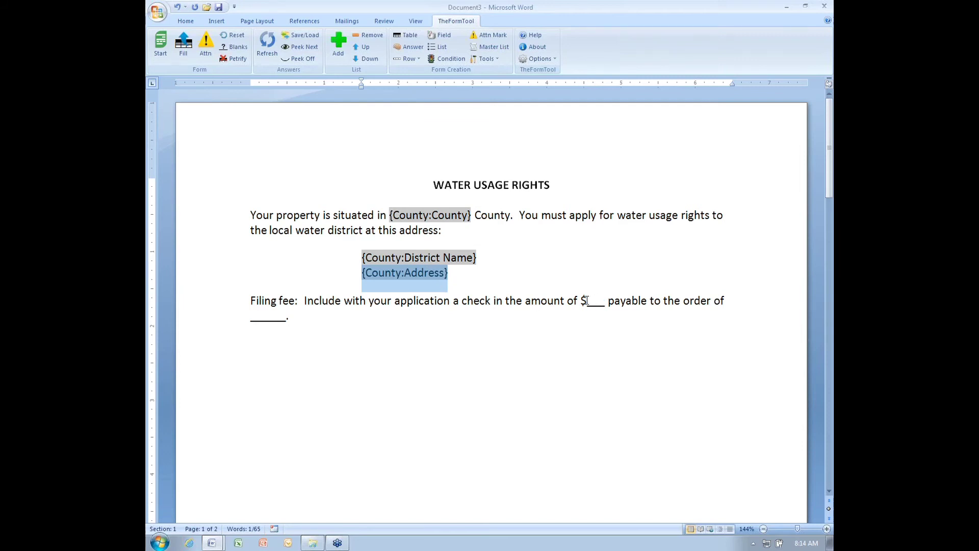
- Replace the fee blank after the dollar sign with a {County:Filing Fee} field
drag(587, 301, 603, 302)
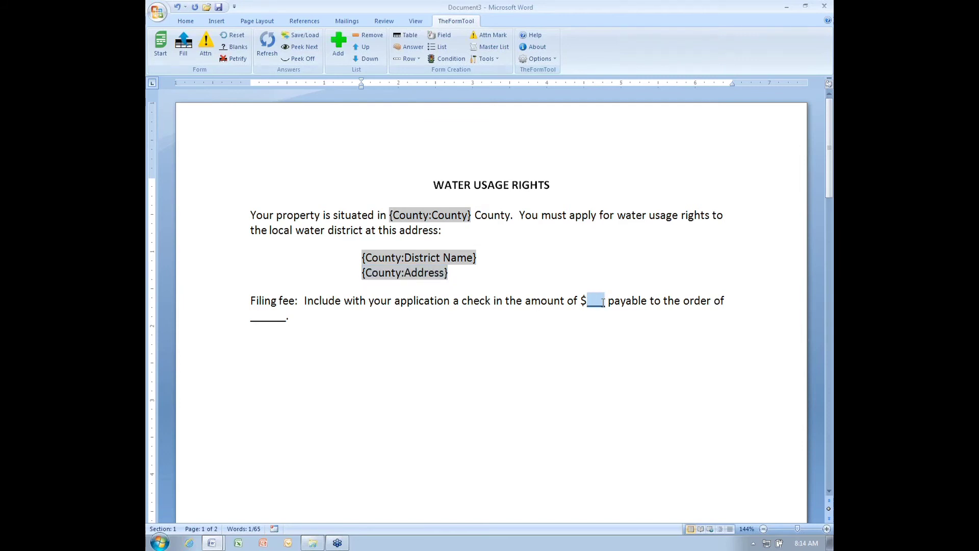
click(431, 43)
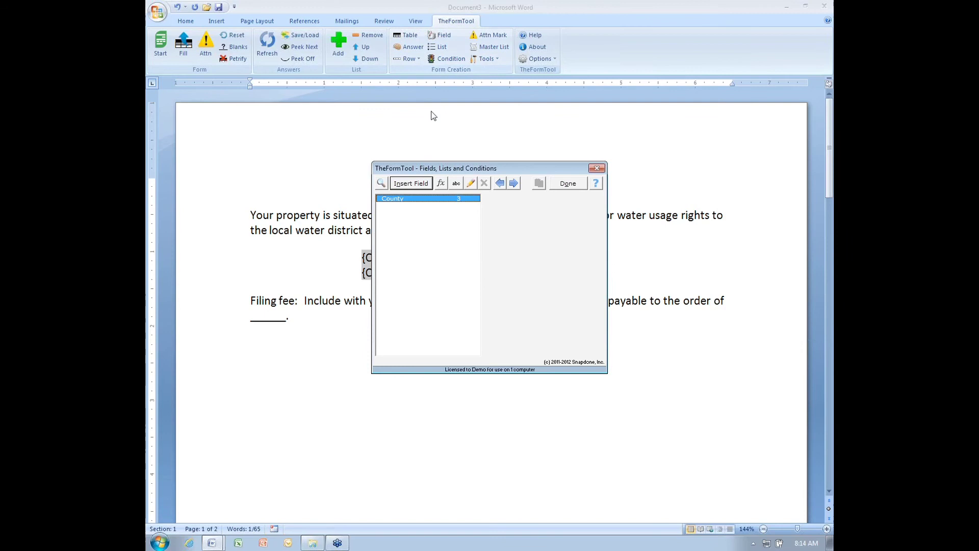
click(420, 184)
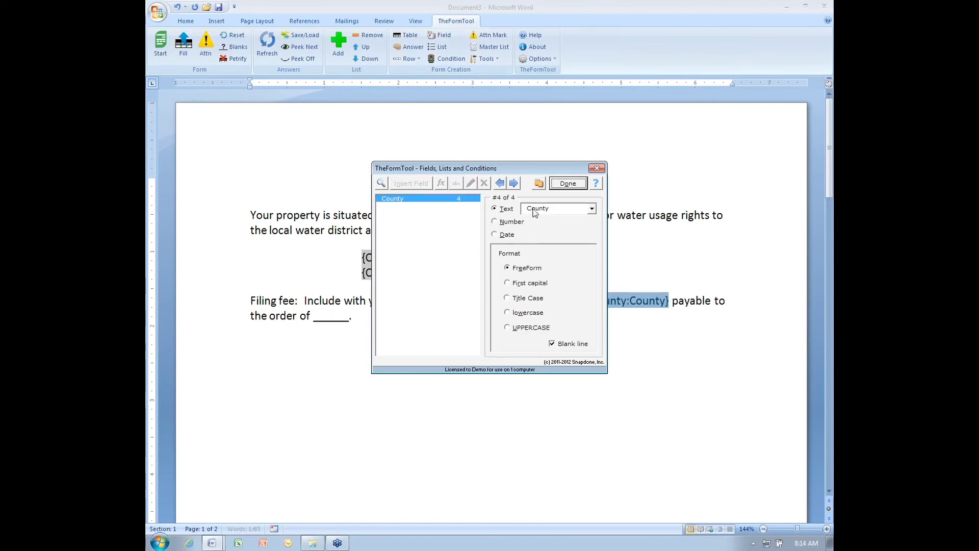
click(535, 211)
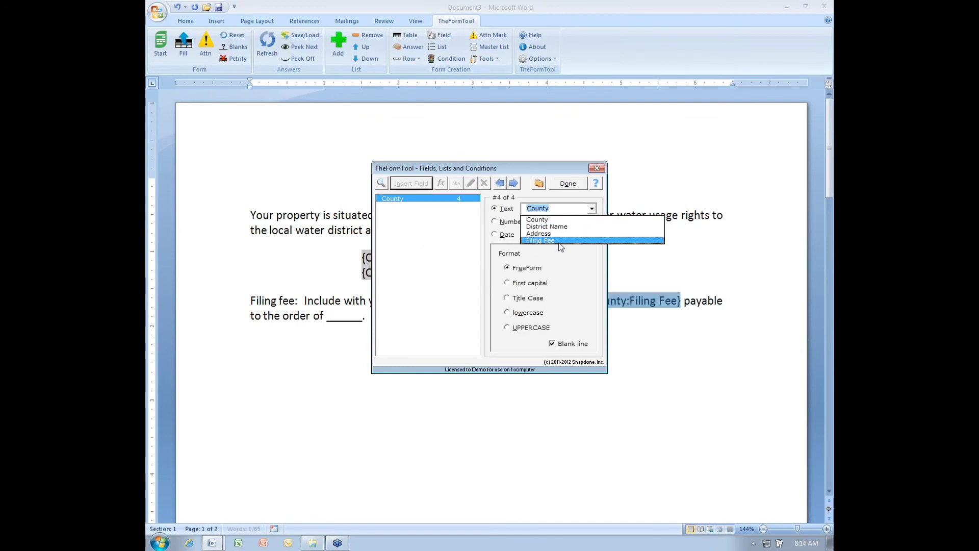
click(560, 242)
click(576, 184)
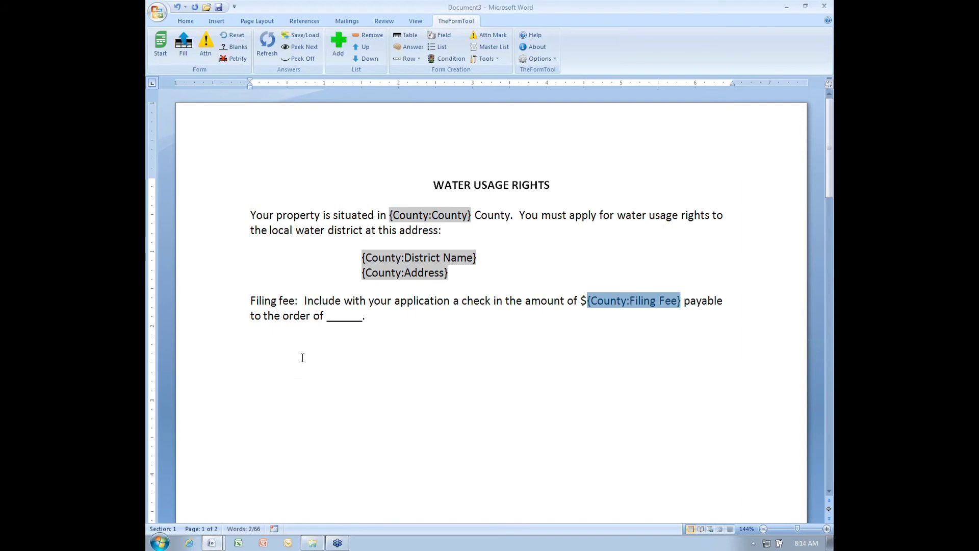
- Copy the District Name field and paste it over the 'to the order of' blank
drag(327, 316, 353, 318)
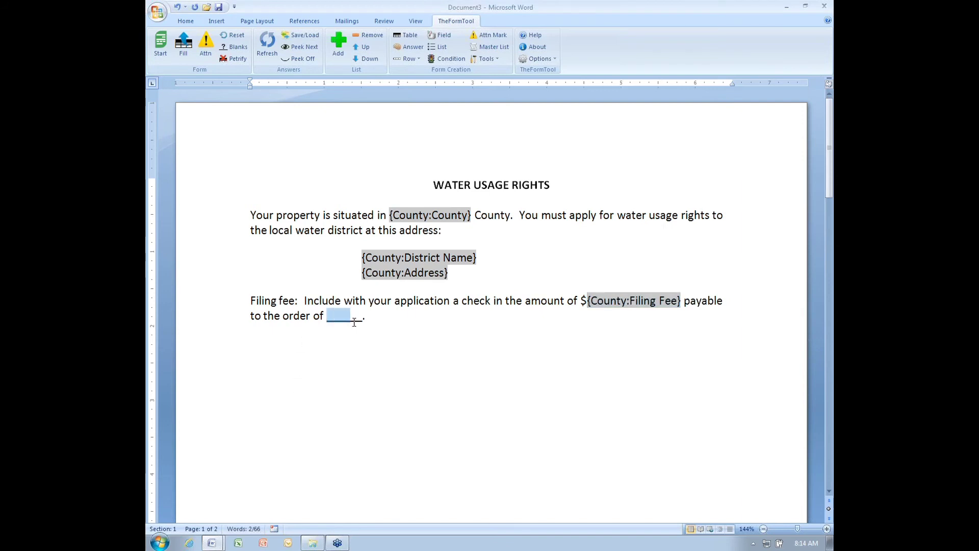
click(361, 254)
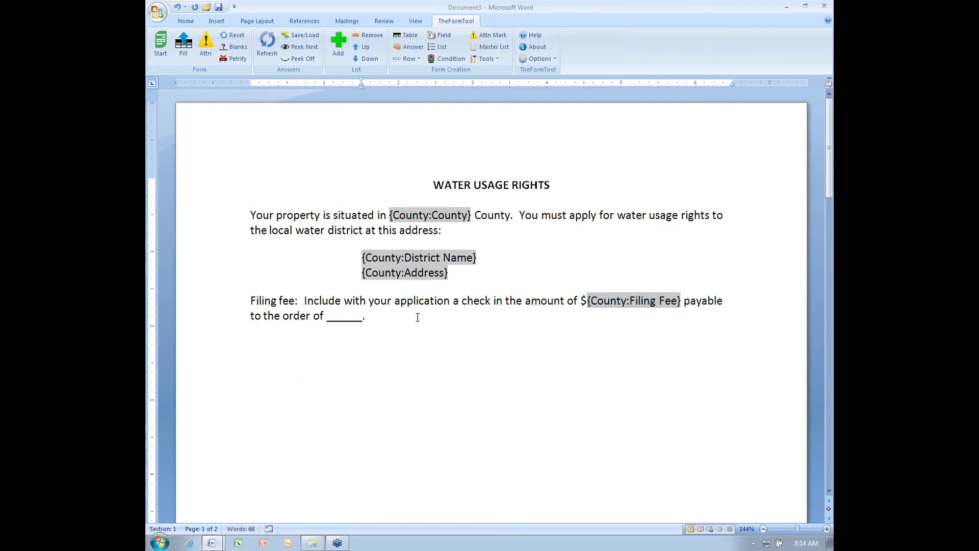
key(F11)
key(ctrl+c)
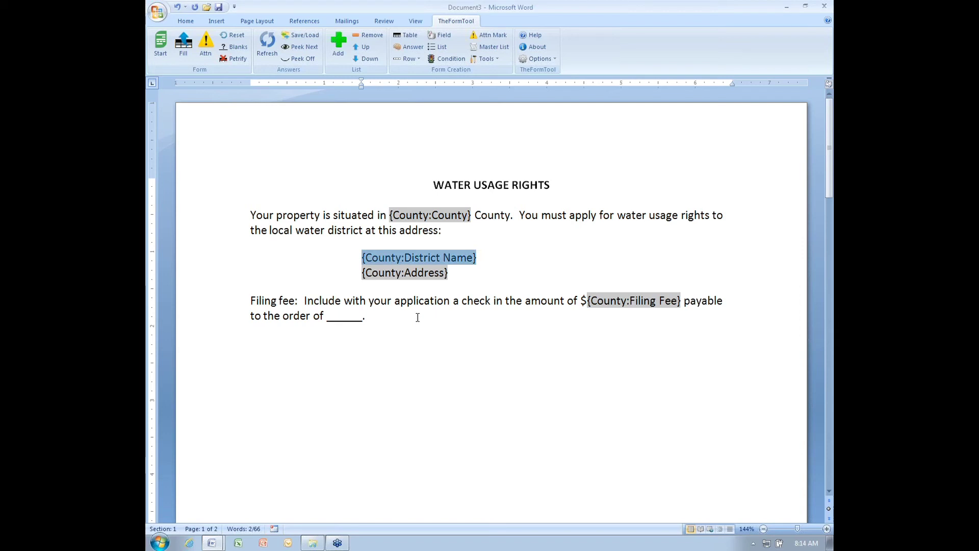
click(417, 317)
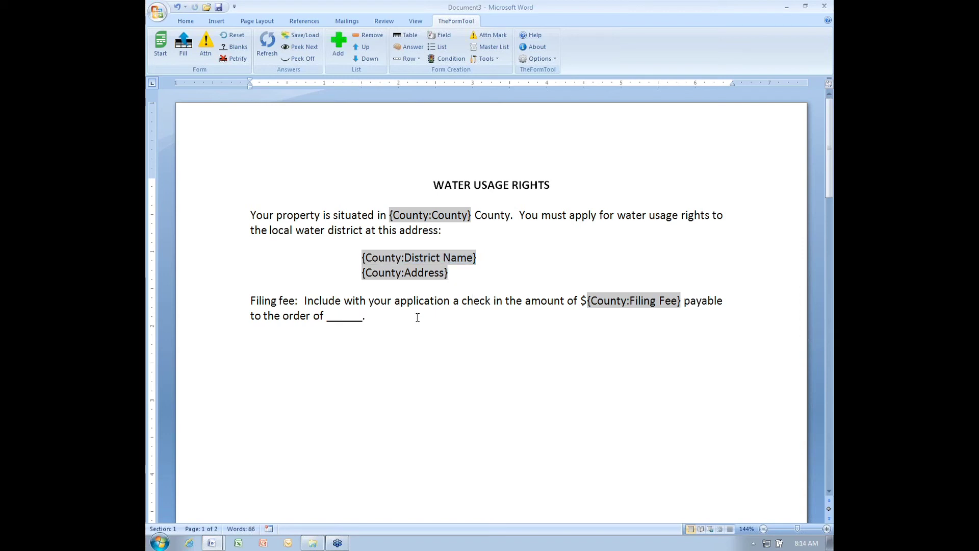
key(shift+F11)
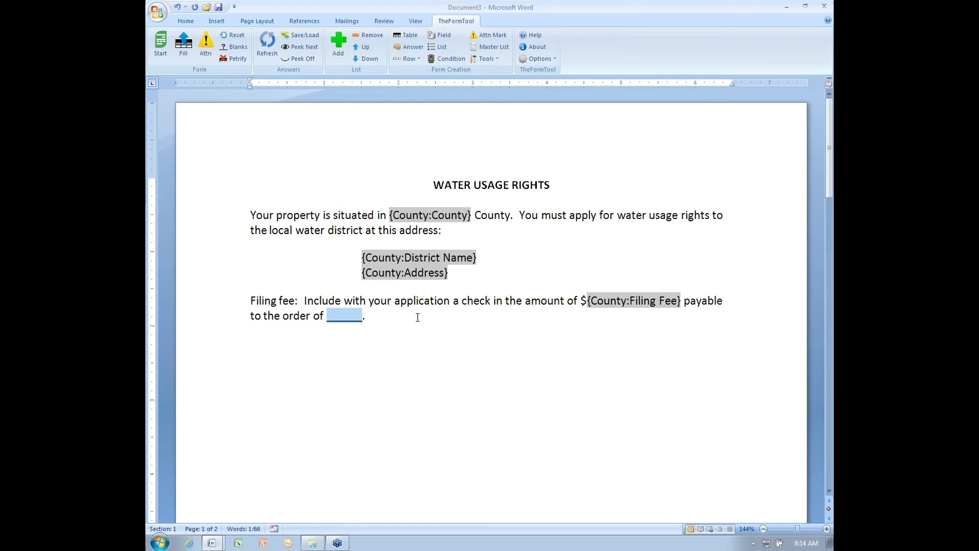
key(ctrl+v)
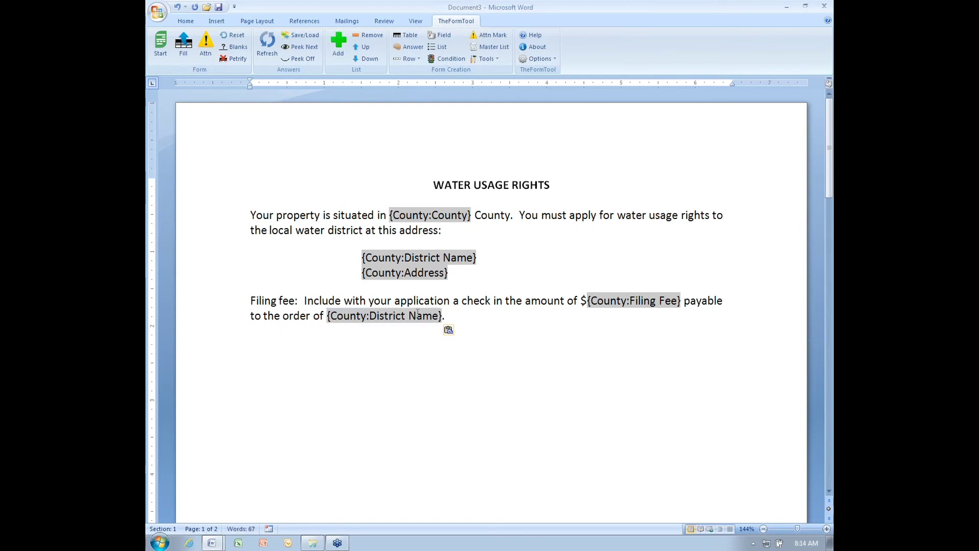
- Run Fill so the form shows King County, Water District No. 6, its Seattle address and $15
scroll(418, 313, down, 10)
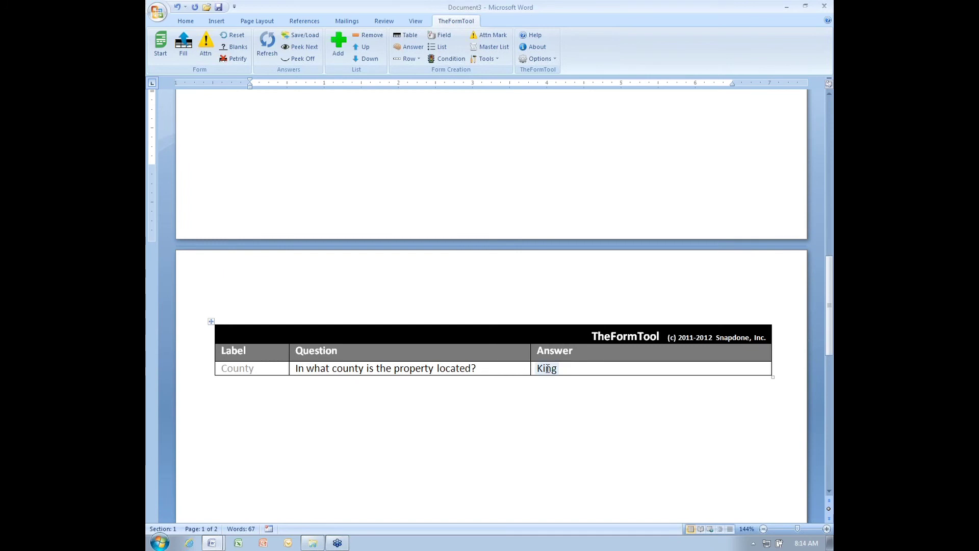
scroll(540, 365, up, 10)
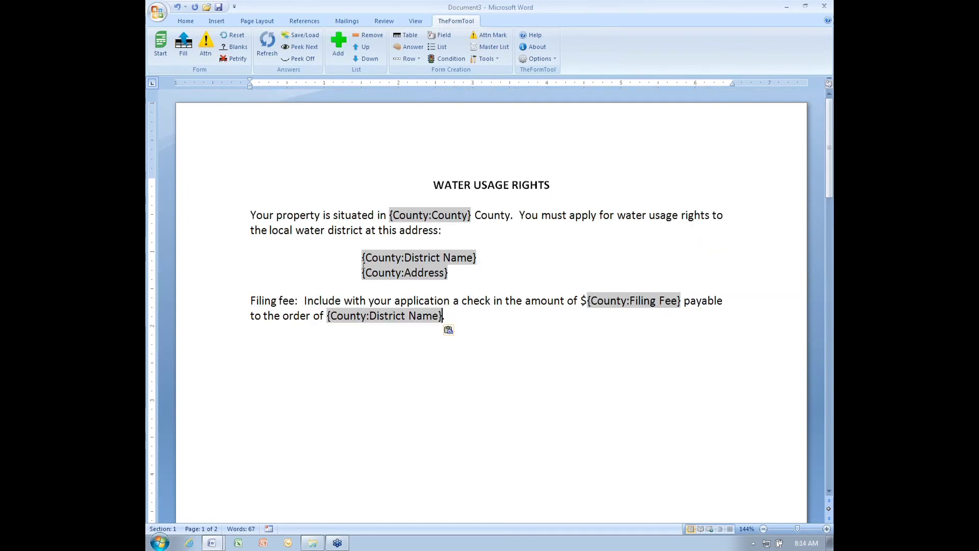
click(183, 44)
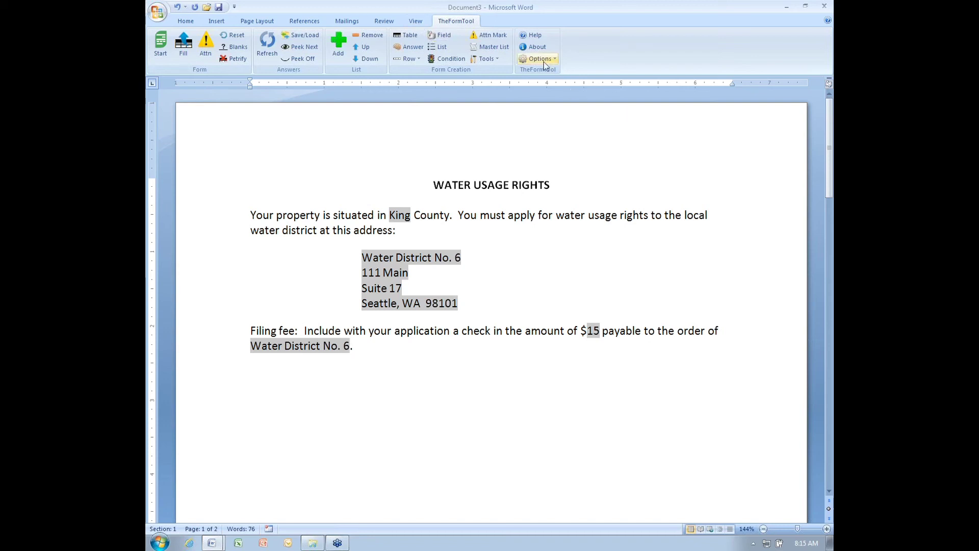
click(489, 46)
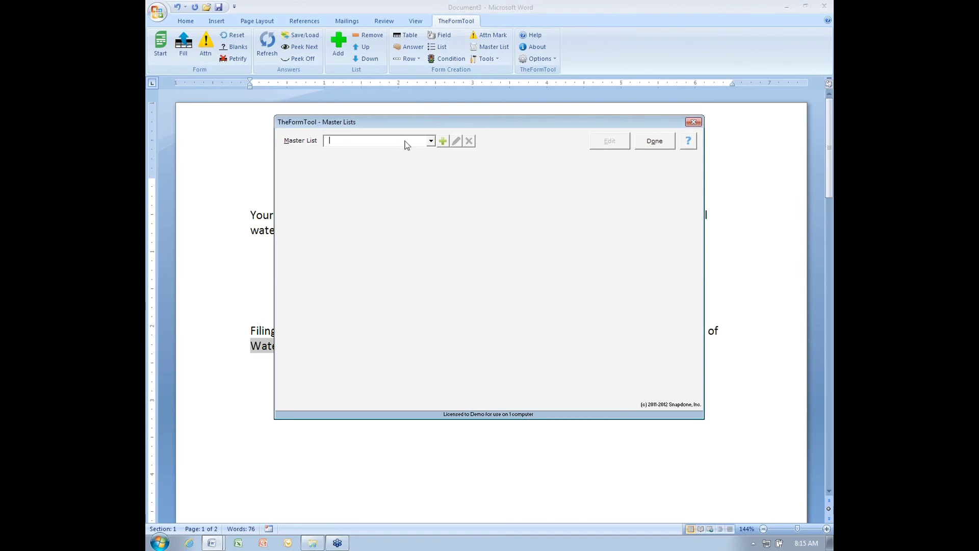
click(407, 145)
click(376, 180)
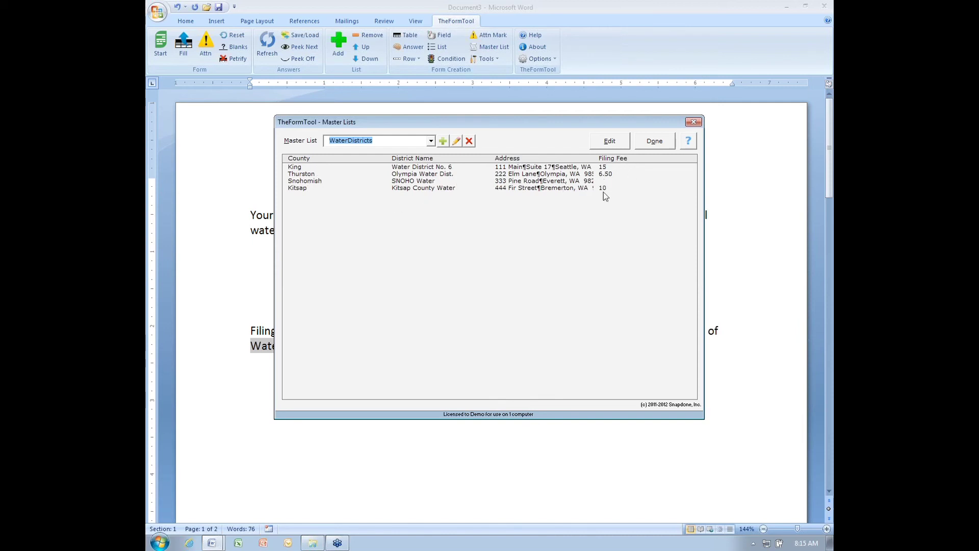
click(694, 122)
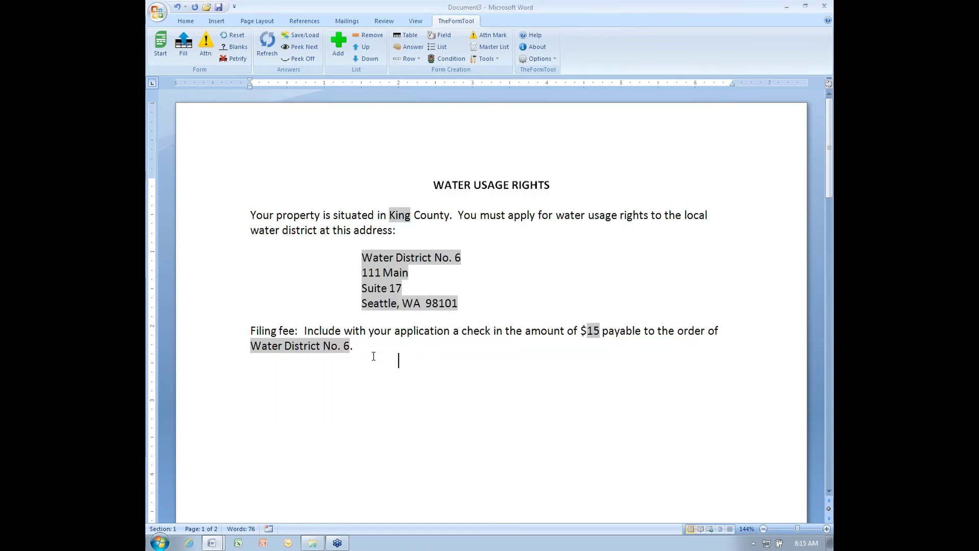
- Change the County answer from King to Snohomish and refill the form
scroll(391, 347, down, 10)
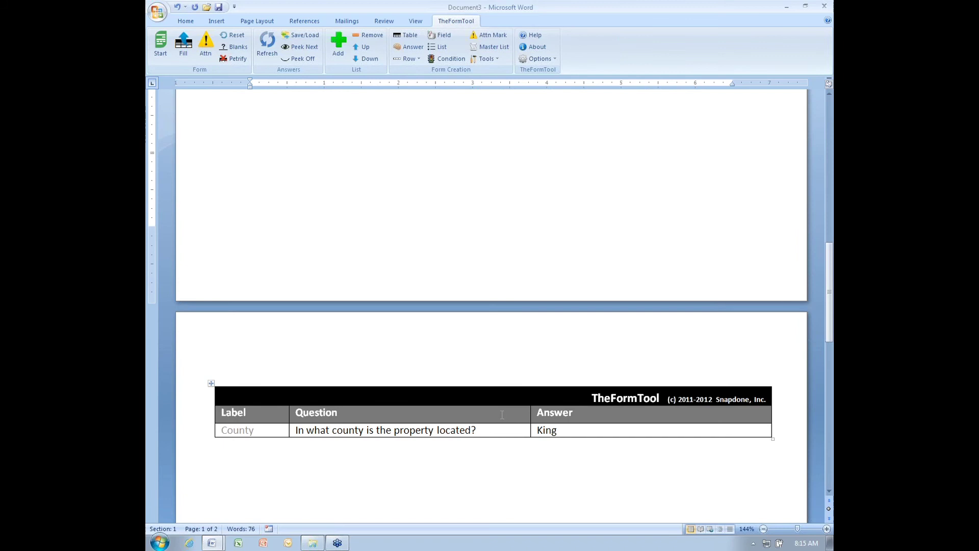
click(547, 431)
click(564, 430)
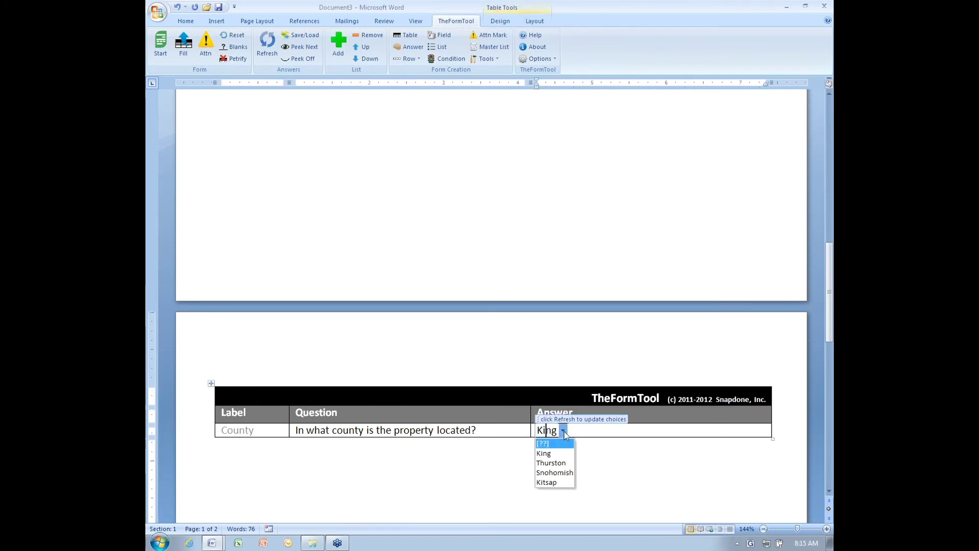
click(556, 471)
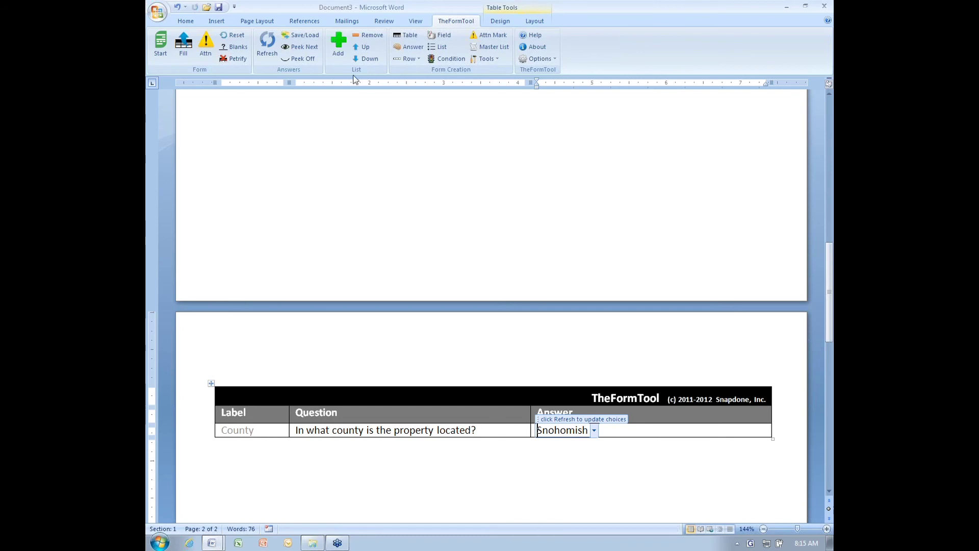
click(184, 51)
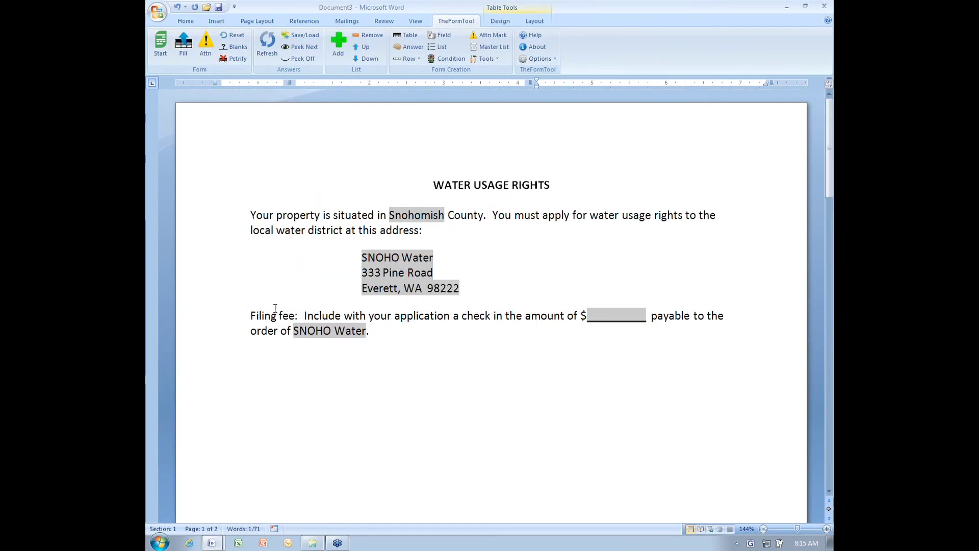
- Inspect the filing fee paragraph and select its blank fee amount
drag(257, 315, 691, 357)
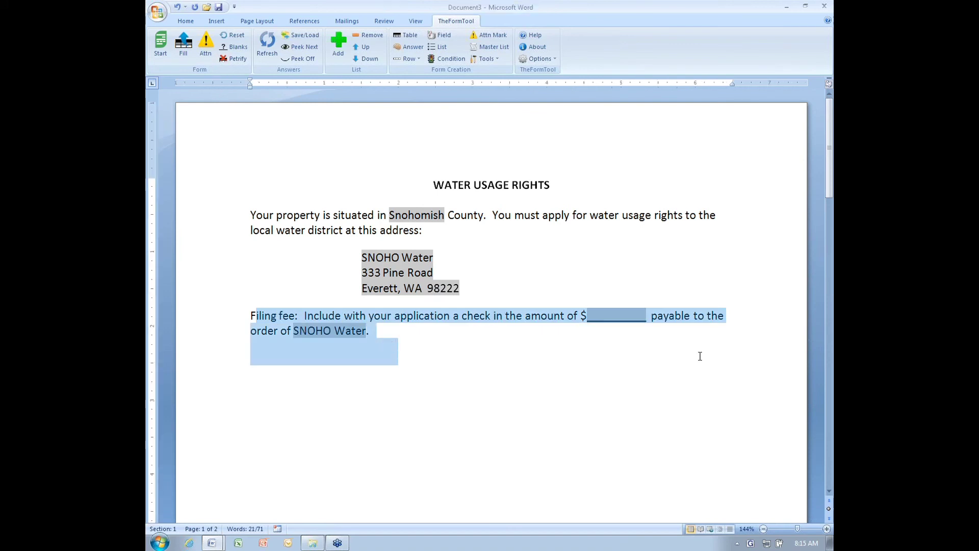
click(517, 323)
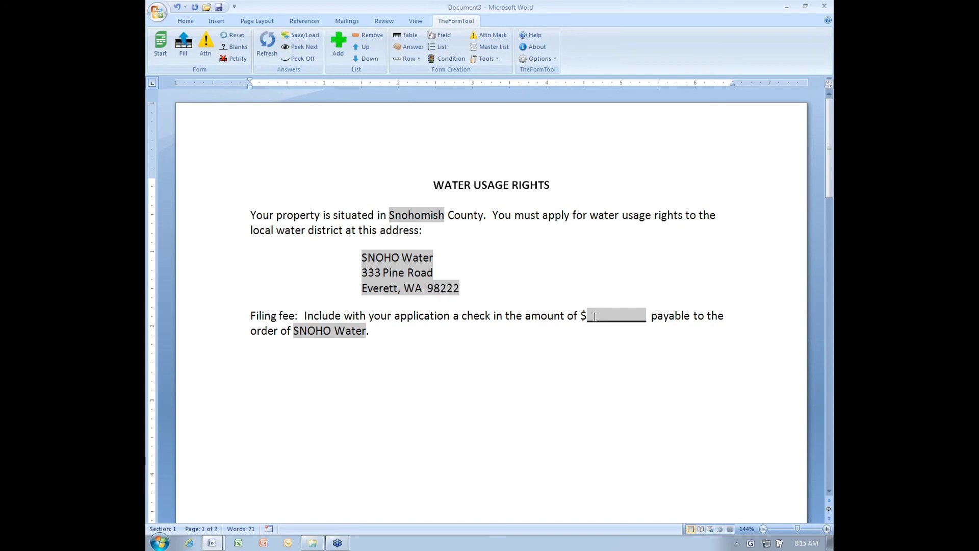
drag(594, 316, 648, 317)
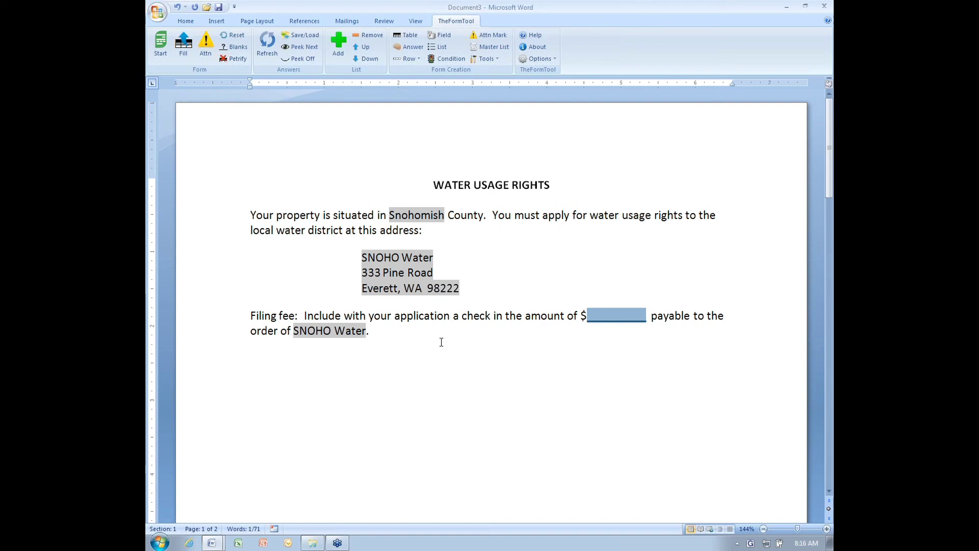
- Reset the filled answers to field placeholders and select the filing-fee paragraph for a condition
click(234, 38)
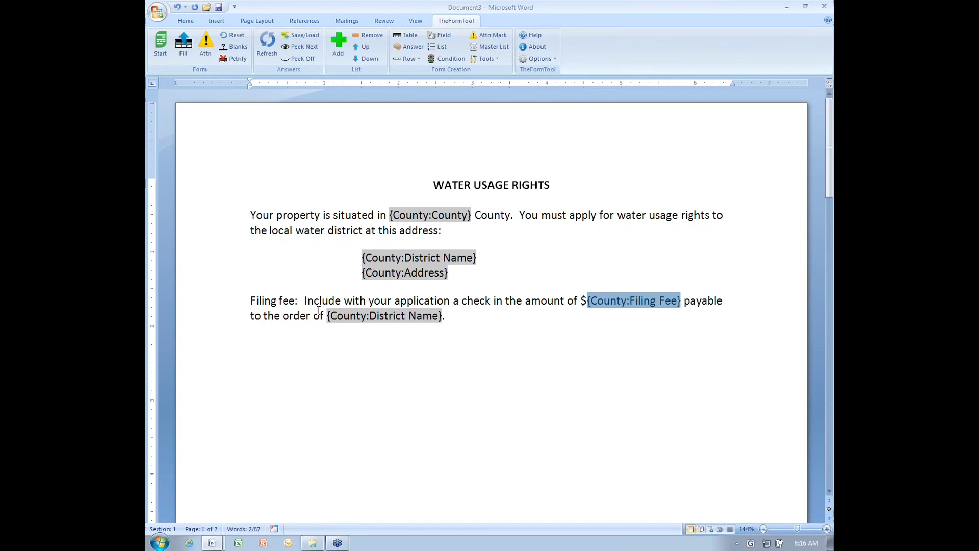
drag(252, 300, 452, 316)
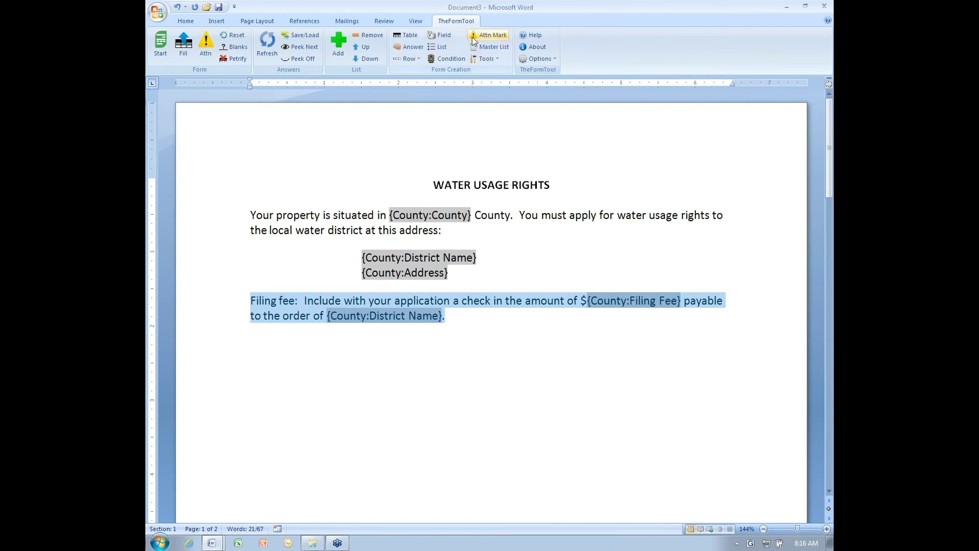
click(448, 56)
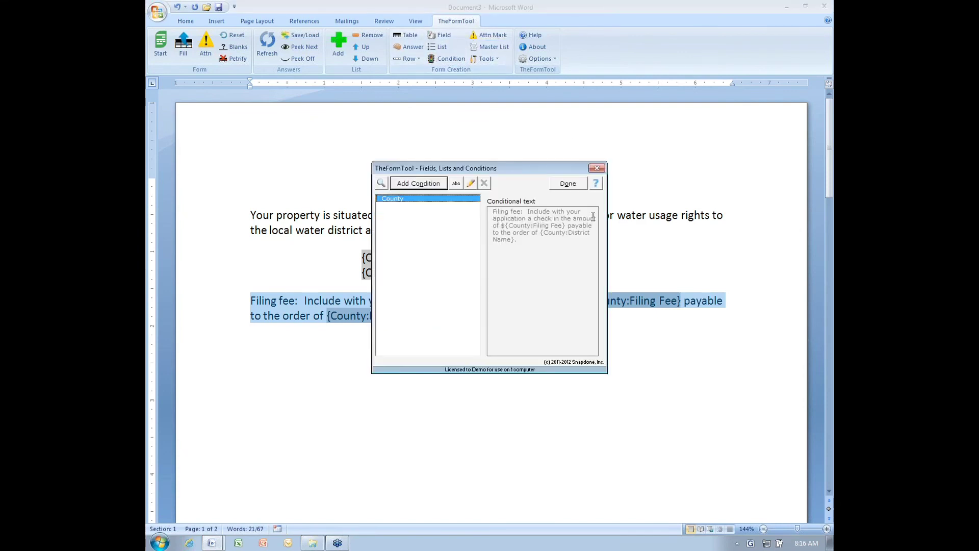
drag(489, 167, 668, 193)
- Add a condition showing the paragraph only when Filing Fee is not empty
click(602, 208)
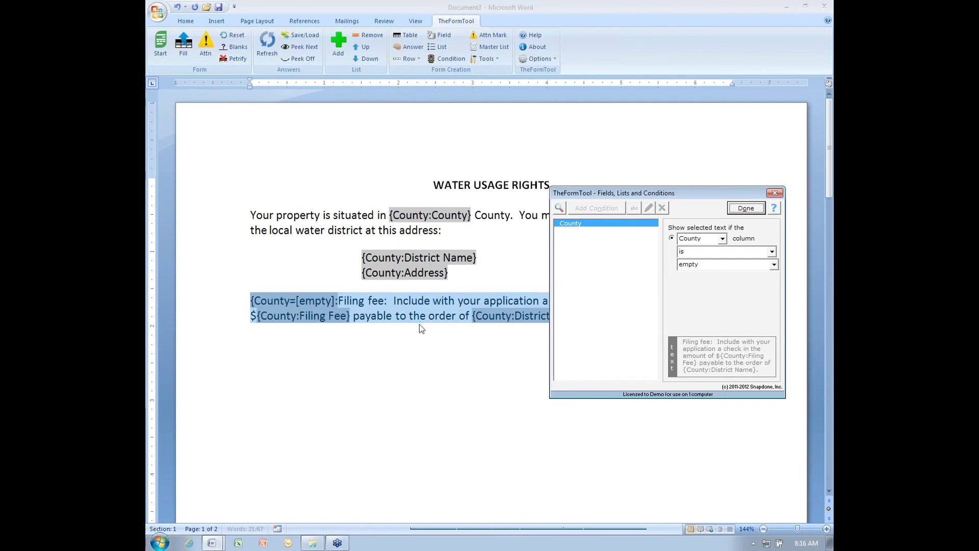
click(723, 238)
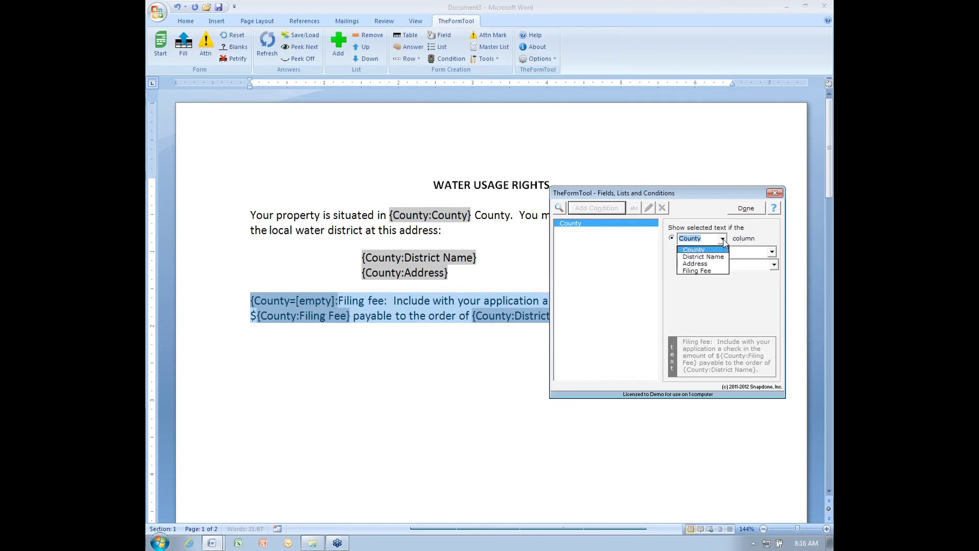
click(714, 270)
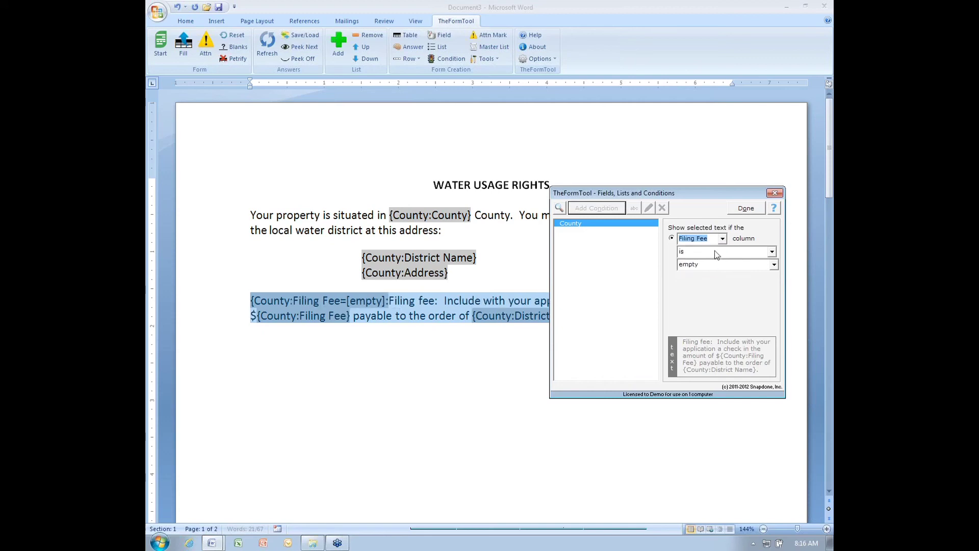
click(758, 252)
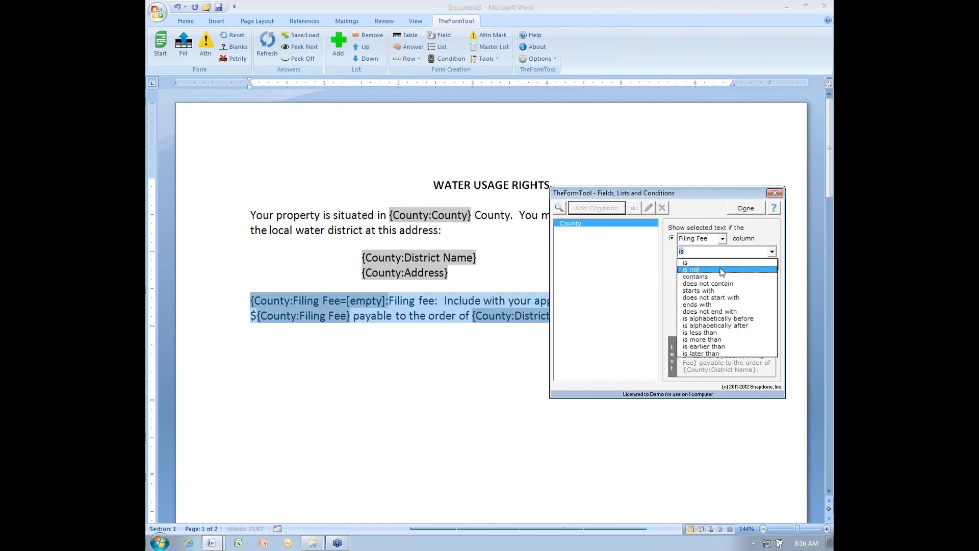
click(722, 270)
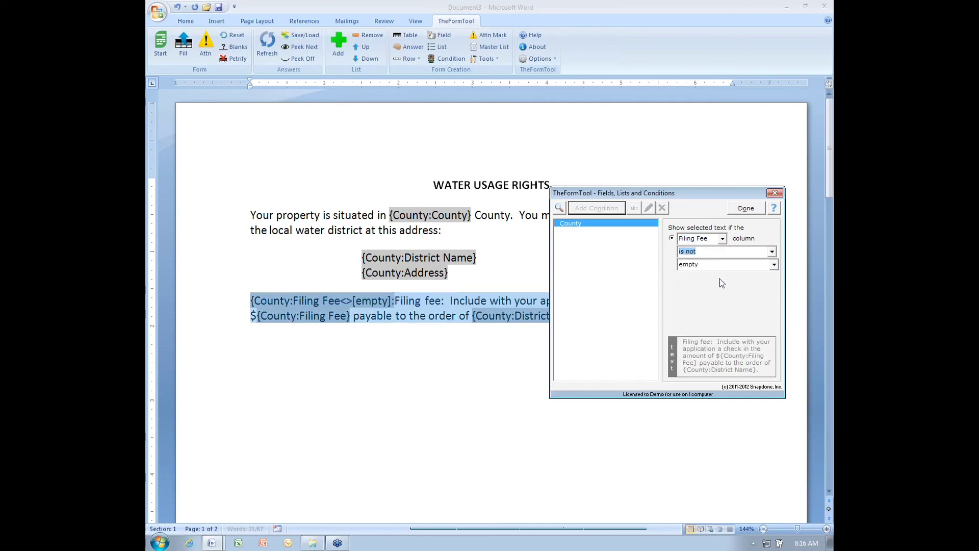
click(722, 239)
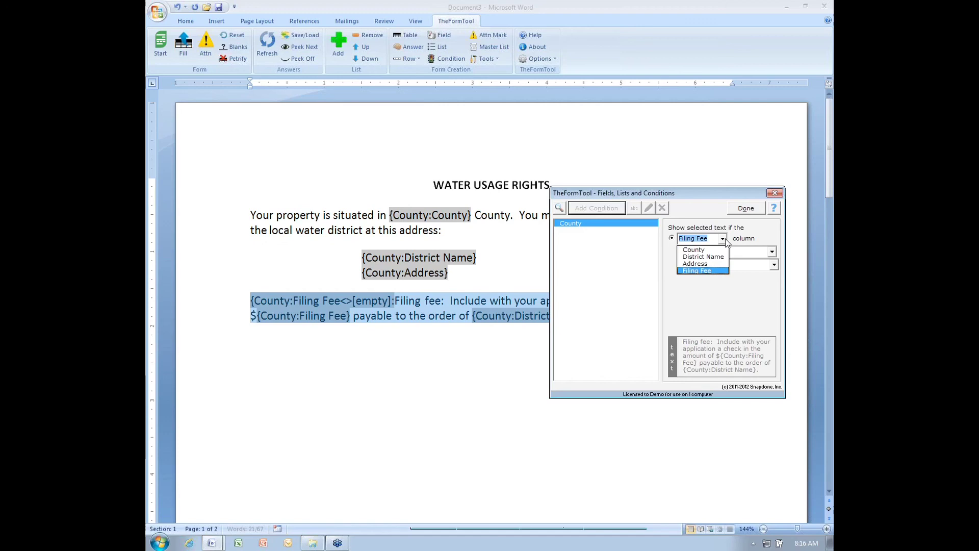
click(726, 242)
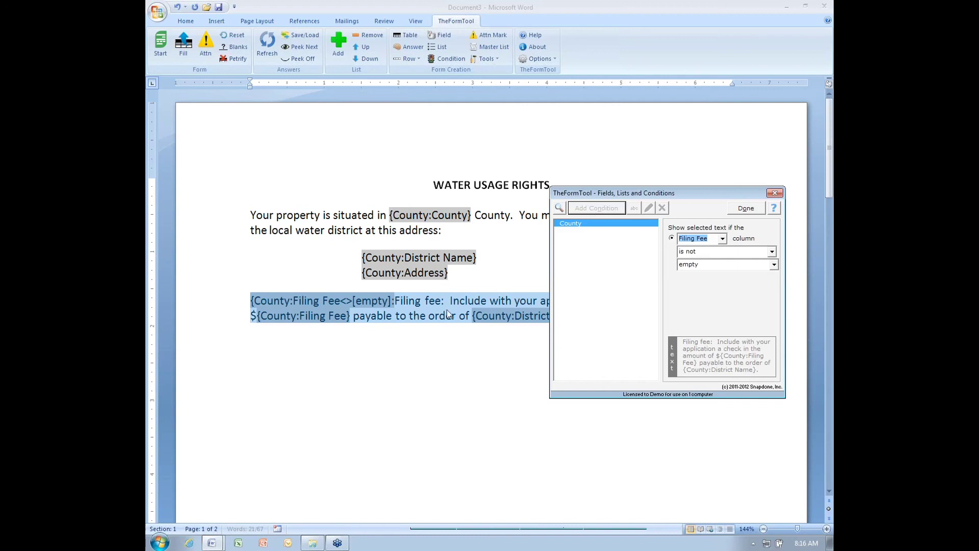
click(746, 208)
- Test-fill the form using the Snohomish county answer
click(637, 325)
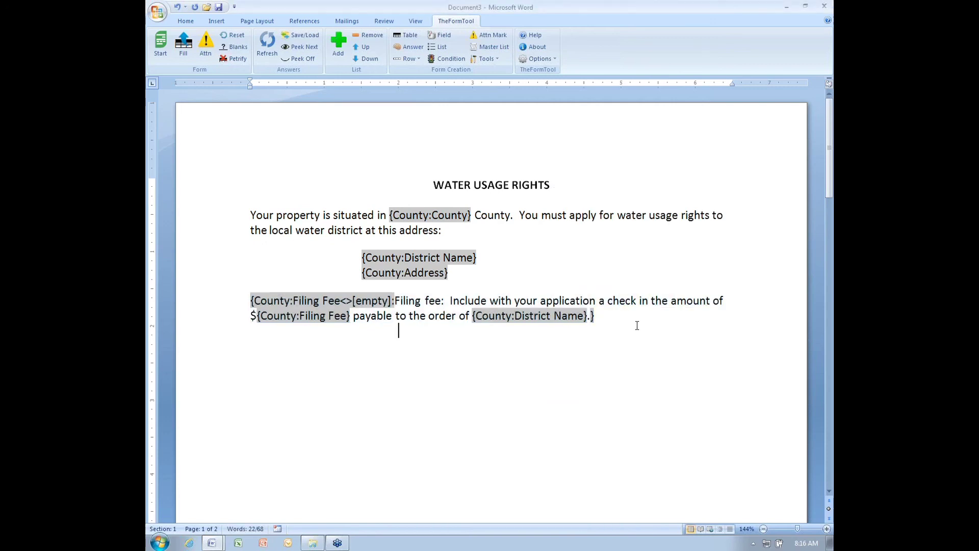
scroll(636, 323, down, 13)
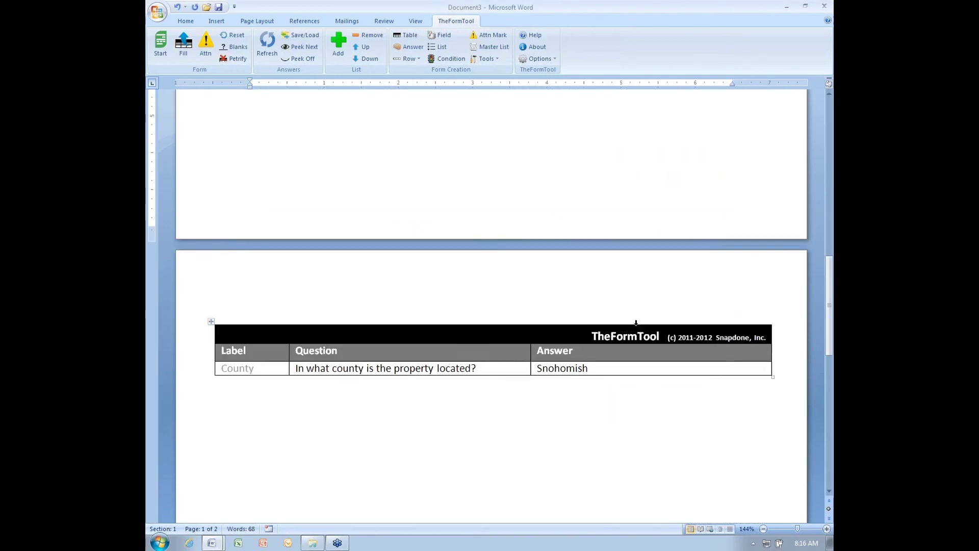
scroll(569, 298, up, 13)
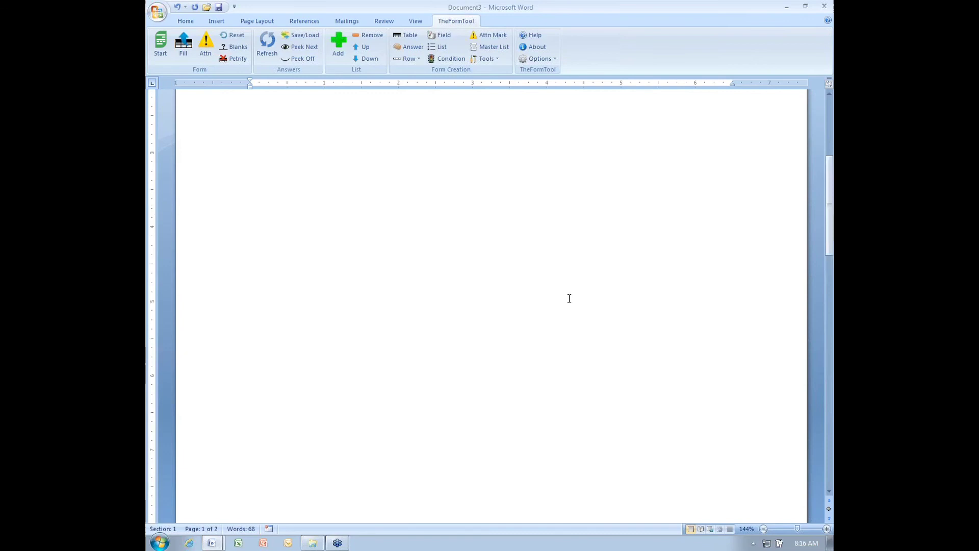
click(206, 43)
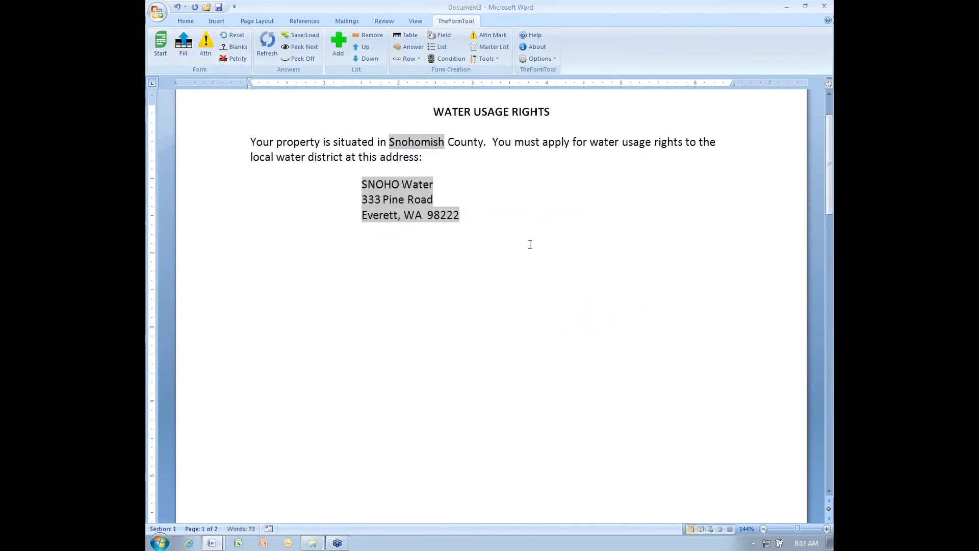
scroll(530, 245, down, 13)
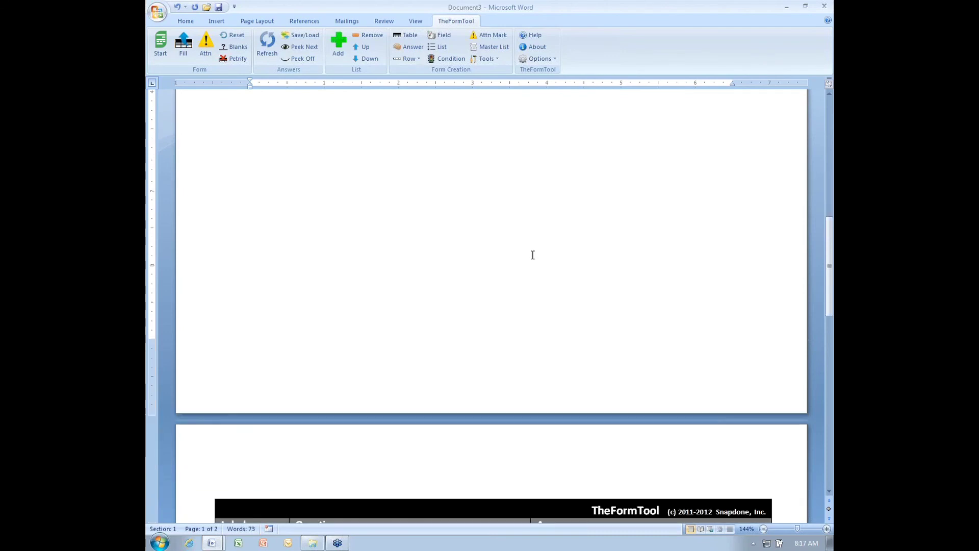
- Change the county to King and refill, checking Water District No. 6's address and the $15 fee paragraph
click(561, 358)
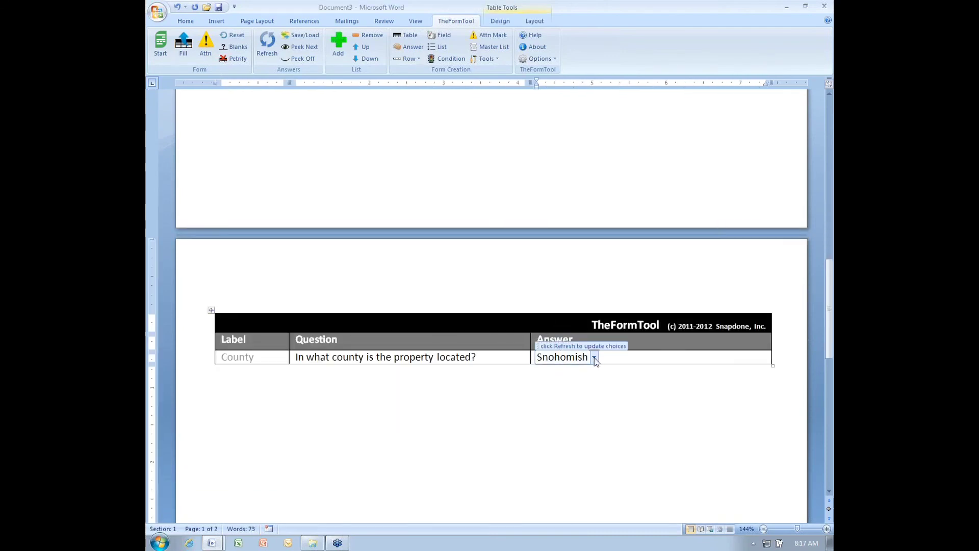
click(594, 357)
click(574, 379)
click(187, 39)
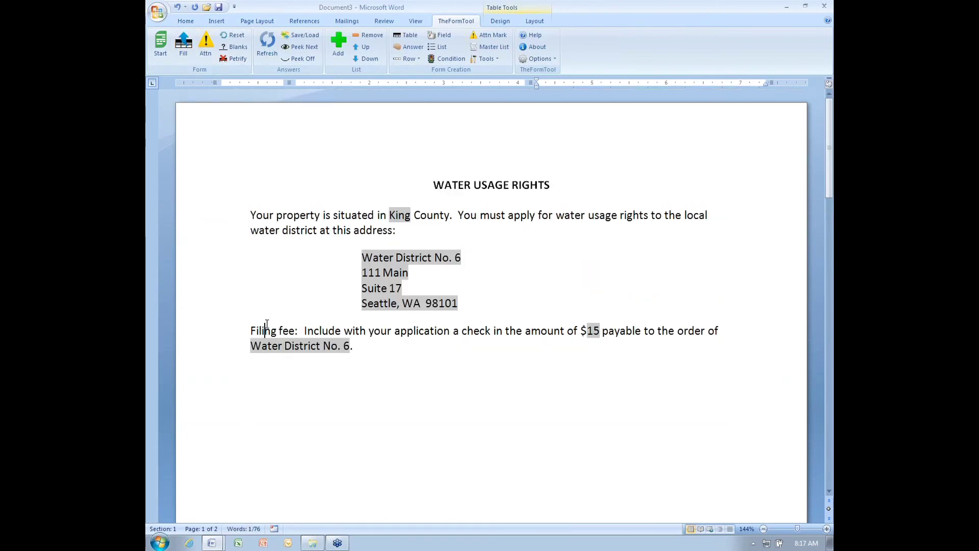
drag(265, 331, 373, 349)
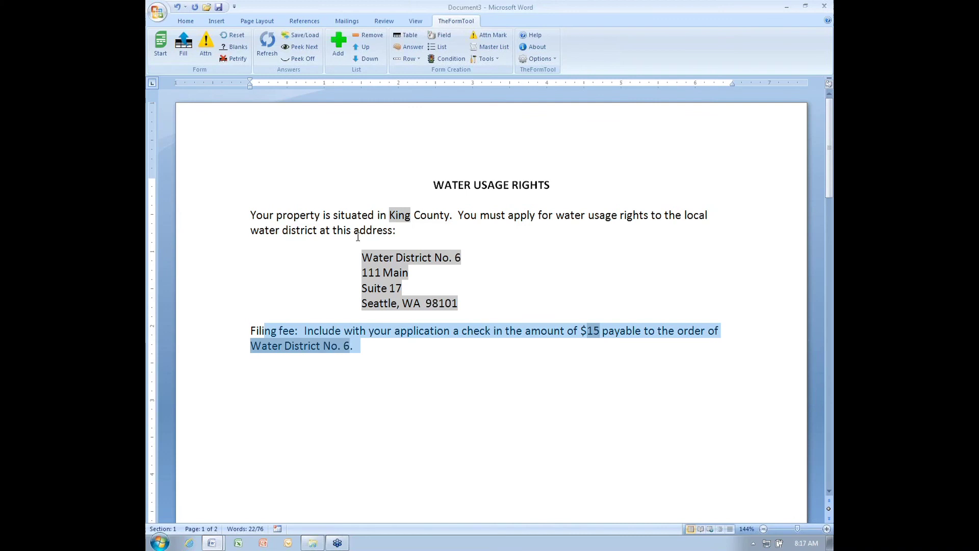
click(326, 207)
scroll(419, 256, down, 10)
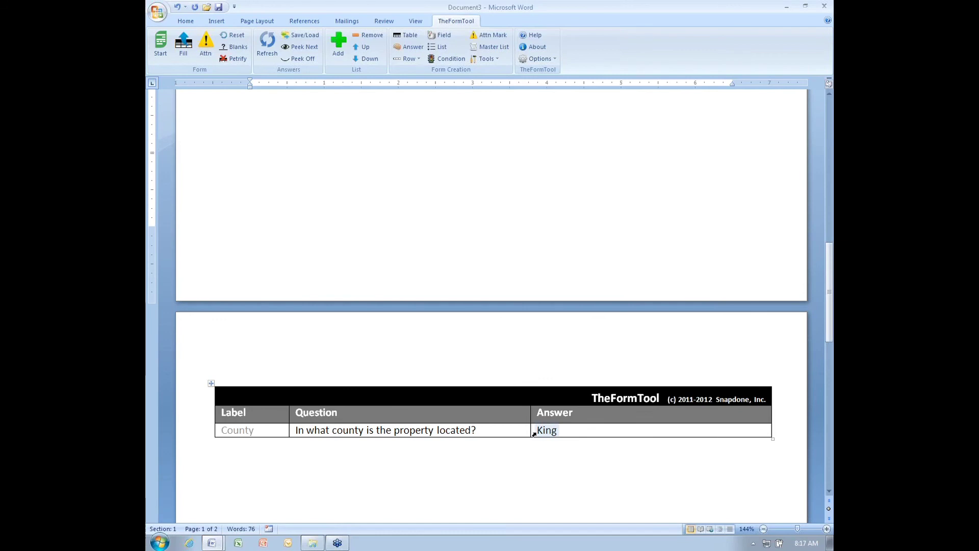
scroll(533, 434, up, 10)
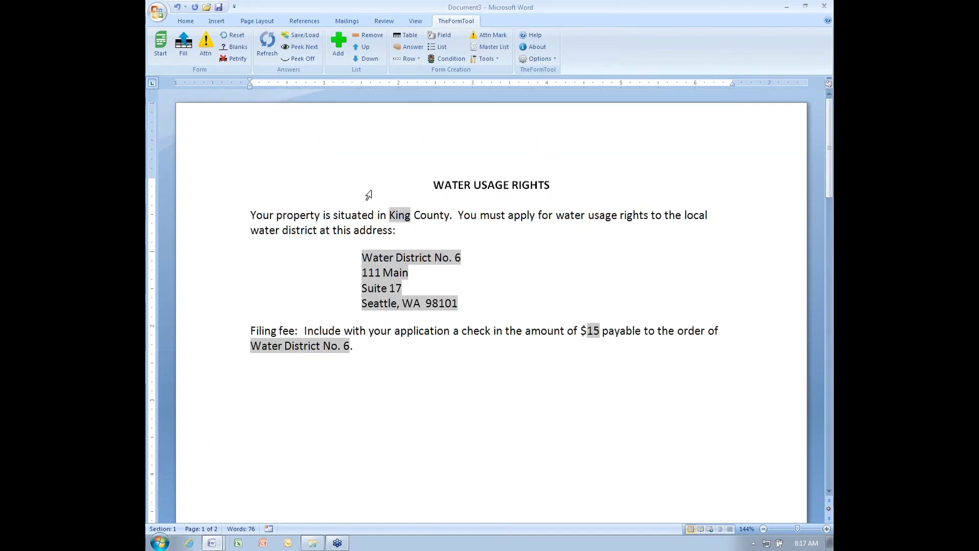
drag(357, 215, 424, 367)
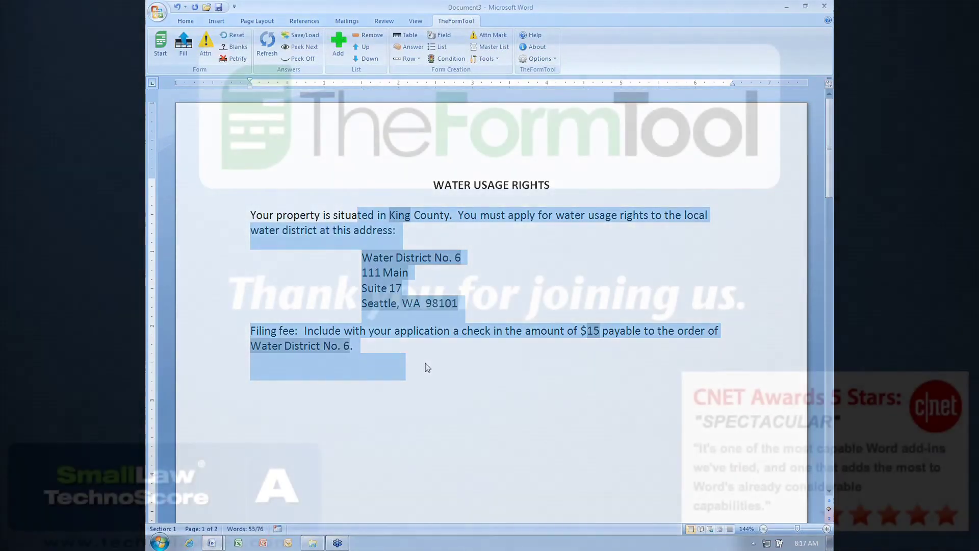